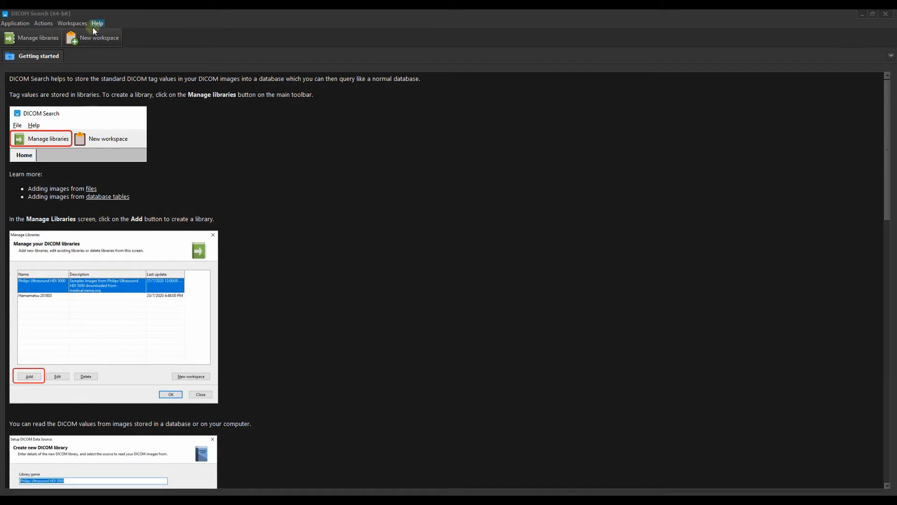
Create a new DICOM library named "Sample library" with the description "Samples images from nema"
{"action": "left_click", "coordinate": [47, 39]}
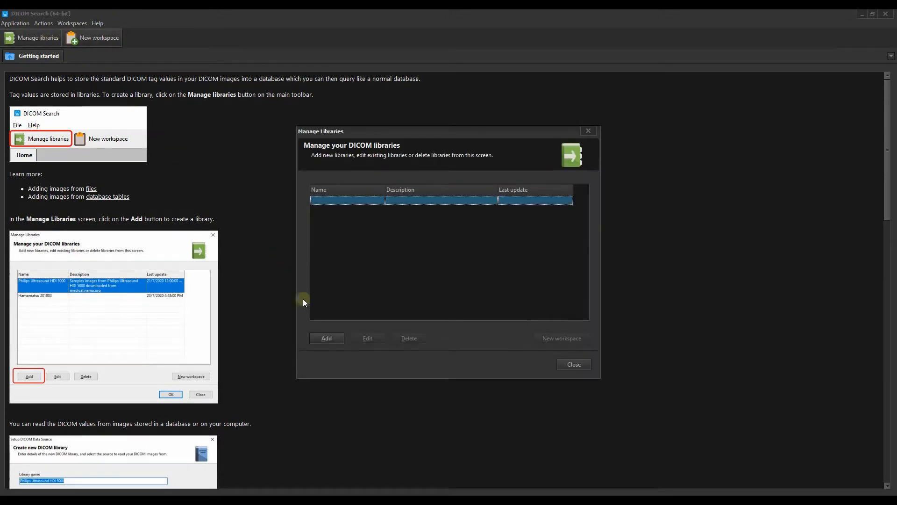
{"action": "left_click", "coordinate": [327, 338]}
{"action": "type", "text": "S"}
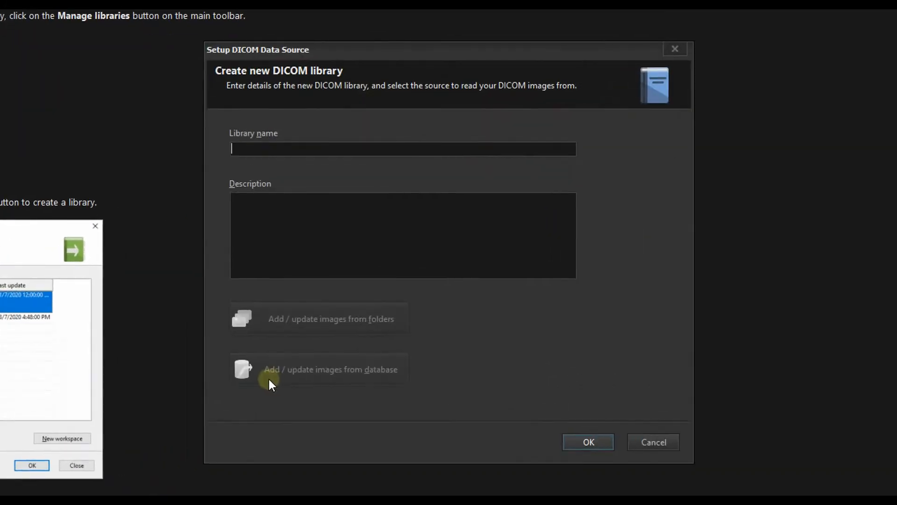
{"action": "type", "text": "ample librar"}
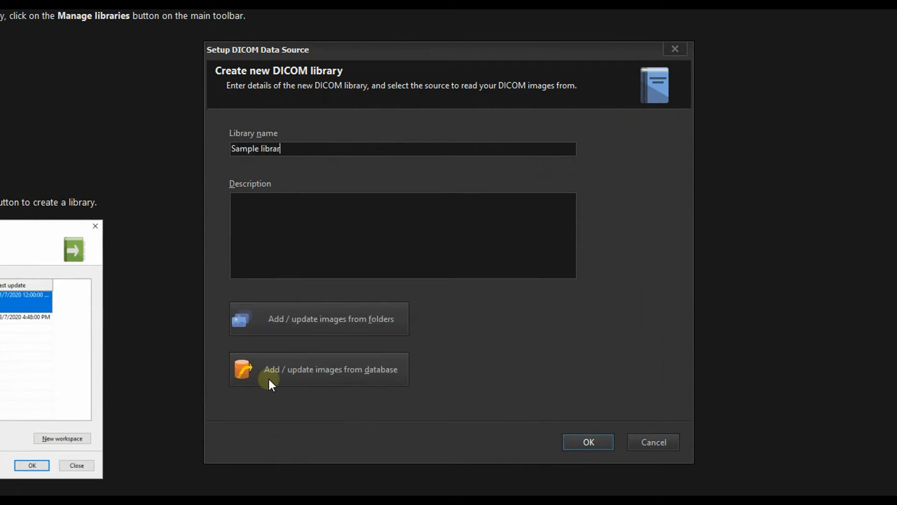
{"action": "type", "text": "Samples images from nema"}
Extract tags from folder images matching g:\sample images\* into the tags database file g:\sample images.dsd, and finish the library setup
{"action": "left_click", "coordinate": [346, 318]}
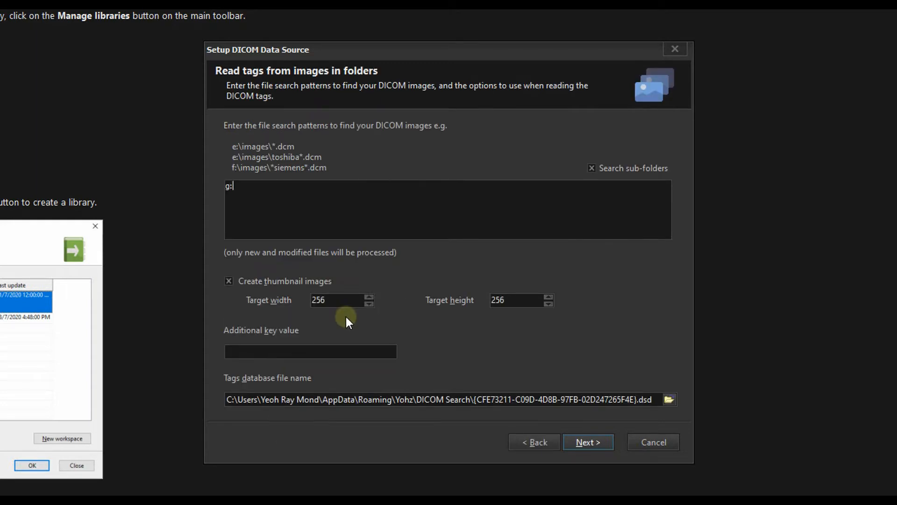
{"action": "type", "text": "g:\\sample images\\*"}
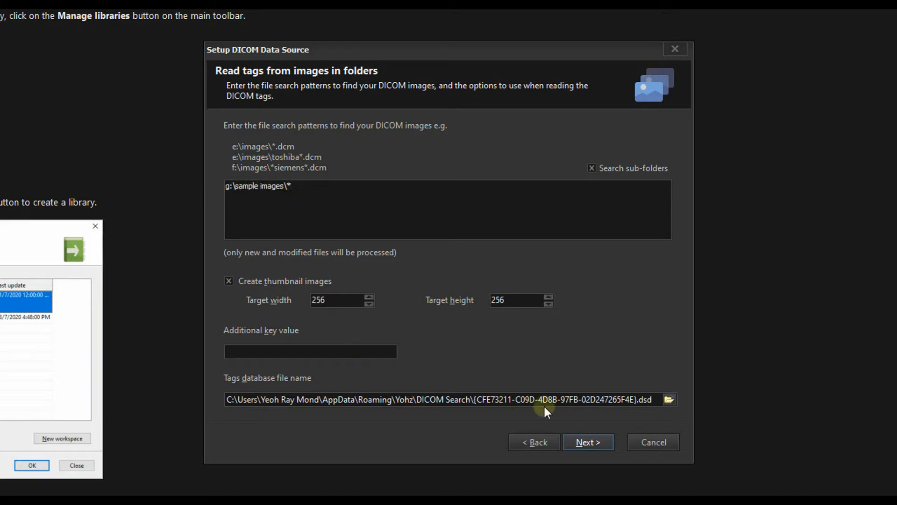
{"action": "key", "text": "shift+Home"}
{"action": "key", "text": "Delete"}
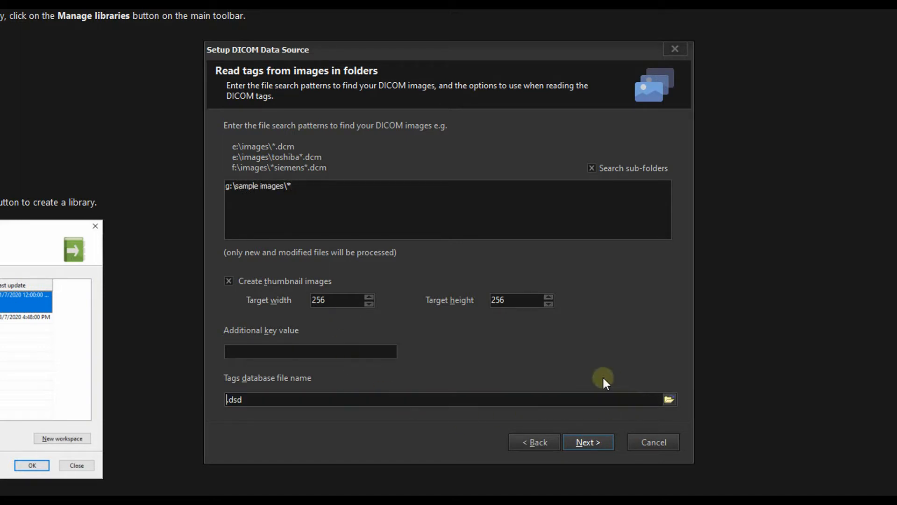
{"action": "type", "text": "g:\\sample images"}
{"action": "left_click", "coordinate": [597, 442]}
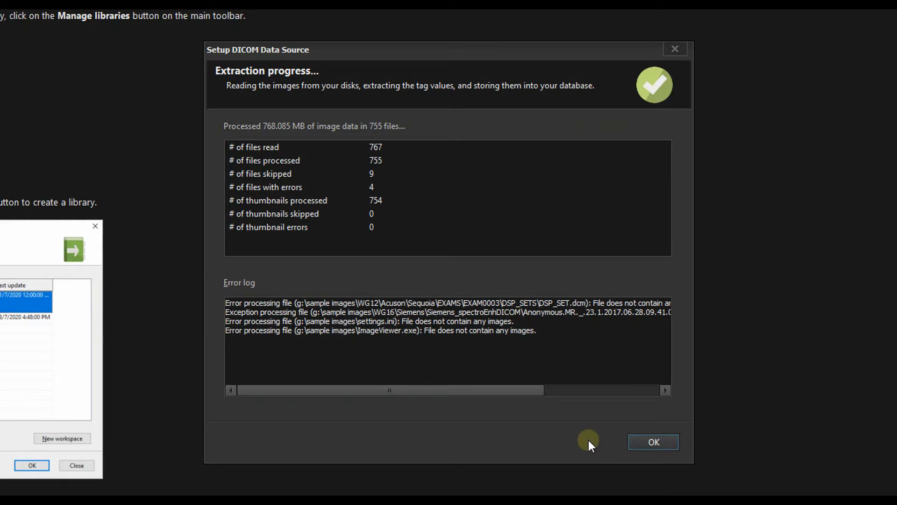
{"action": "left_click", "coordinate": [638, 440]}
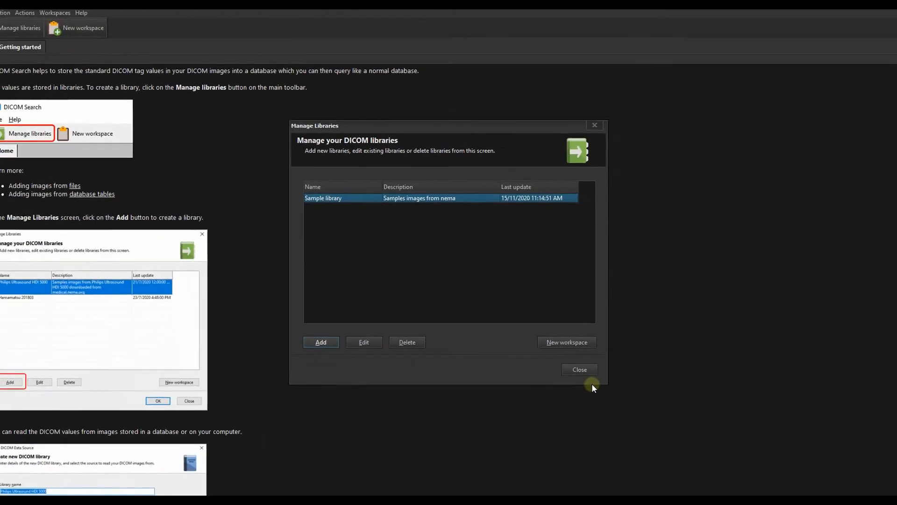
Create a workspace for Sample library, run the query modality = 'US', and browse the matching images
{"action": "left_click", "coordinate": [573, 340]}
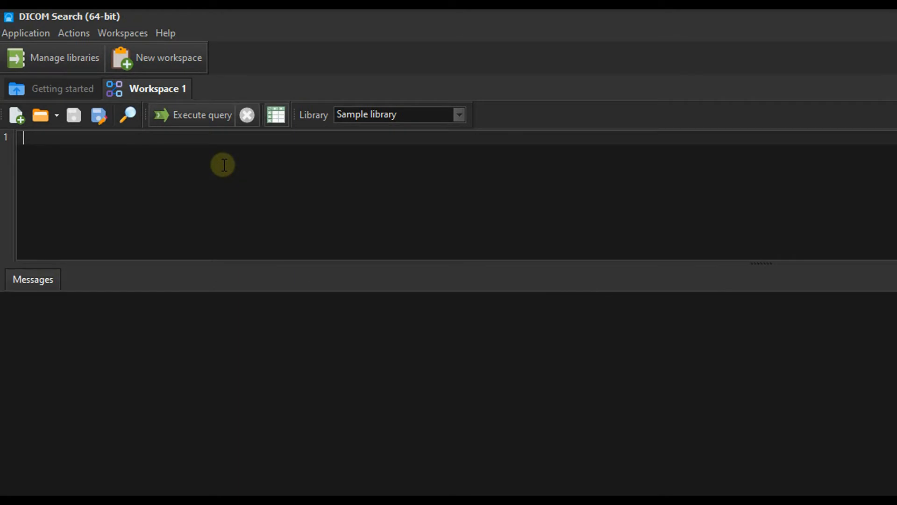
{"action": "type", "text": "modality"}
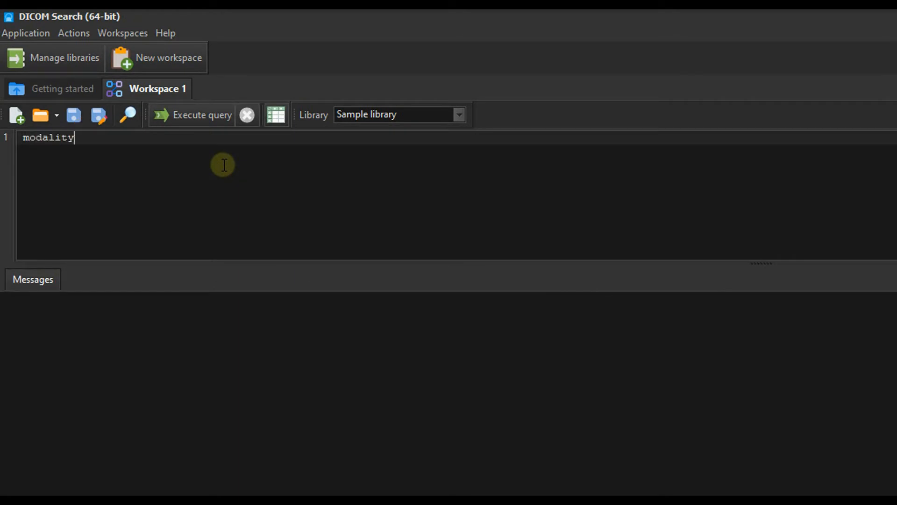
{"action": "type", "text": " = 'US'"}
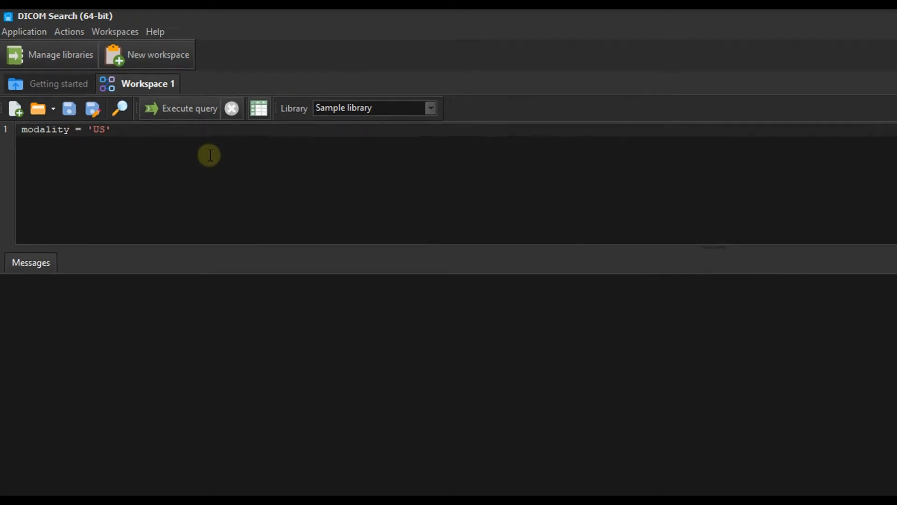
{"action": "left_click", "coordinate": [124, 73]}
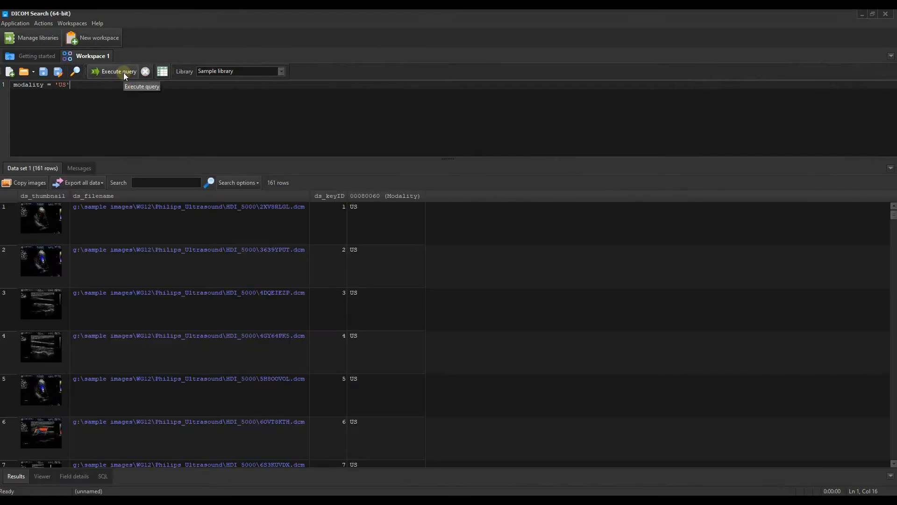
{"action": "scroll", "coordinate": [136, 262], "scroll_direction": "down", "scroll_amount": 6}
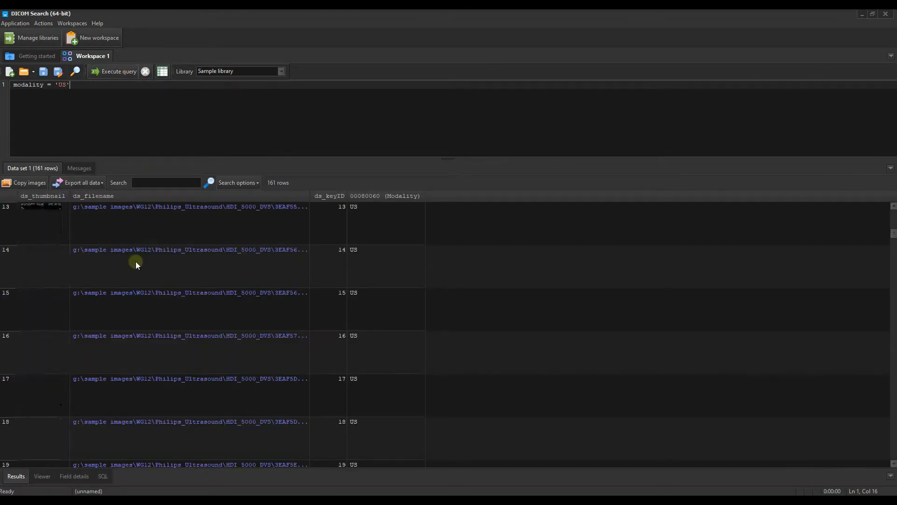
{"action": "scroll", "coordinate": [136, 262], "scroll_direction": "down", "scroll_amount": 8}
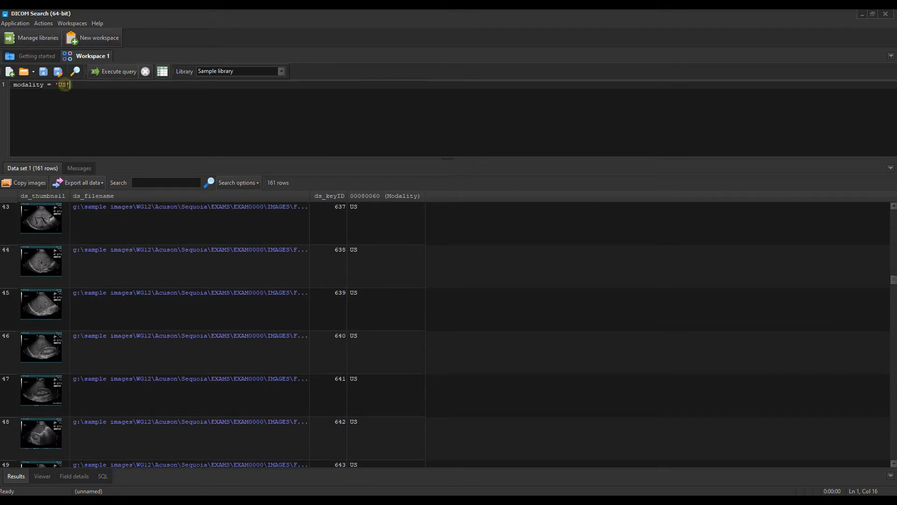
Change the query to modality = 'MR', run it, and browse the matching images
{"action": "key", "text": "BackSpace"}
{"action": "key", "text": "BackSpace"}
{"action": "key", "text": "BackSpace"}
{"action": "type", "text": "MR'"}
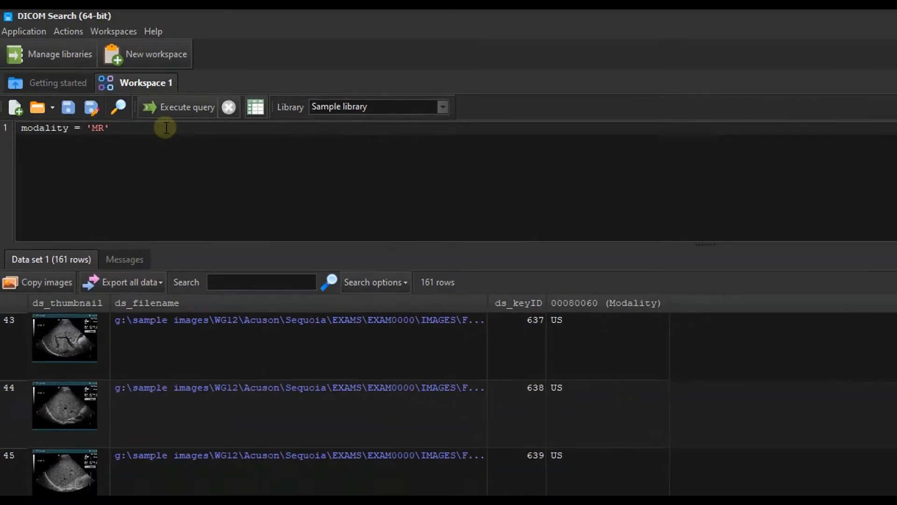
{"action": "key", "text": "F5"}
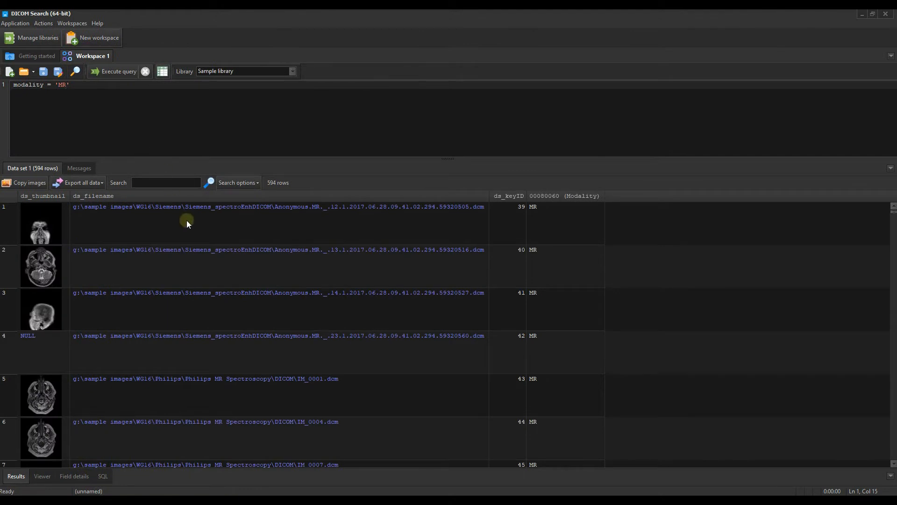
{"action": "scroll", "coordinate": [186, 238], "scroll_direction": "down", "scroll_amount": 5}
{"action": "scroll", "coordinate": [187, 240], "scroll_direction": "down", "scroll_amount": 2}
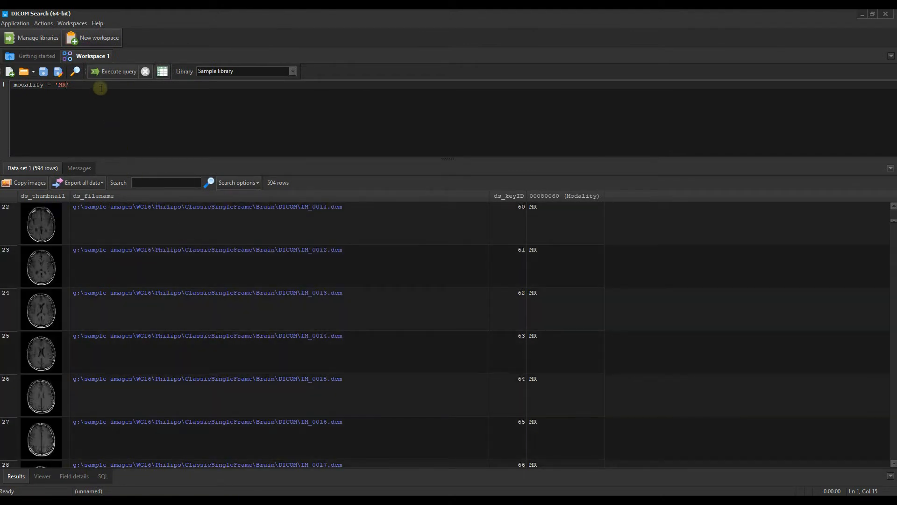
Extend the query with the condition and weight > 65, and run it
{"action": "type", "text": "and we"}
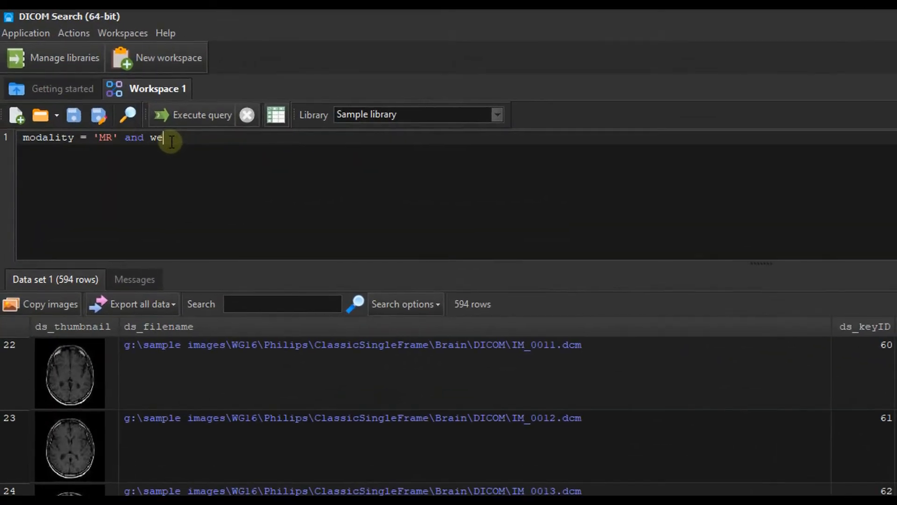
{"action": "type", "text": "ight > 65"}
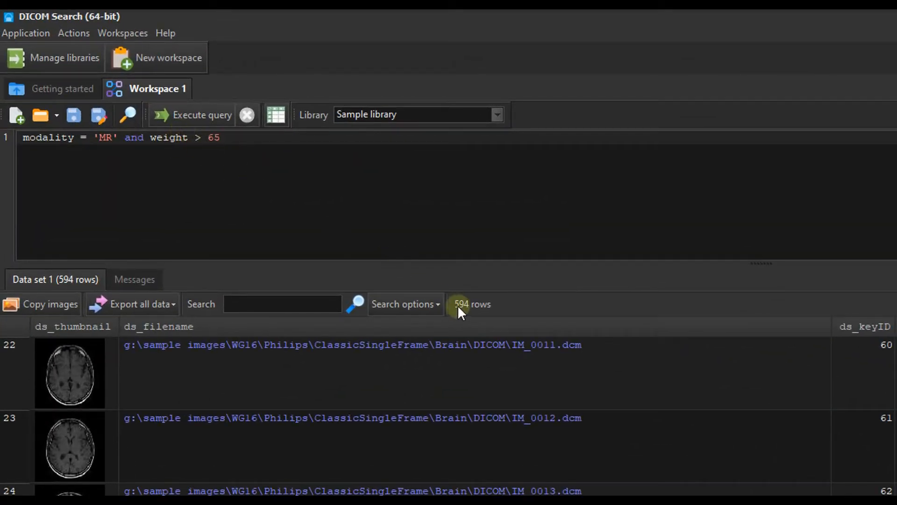
{"action": "left_click", "coordinate": [208, 120]}
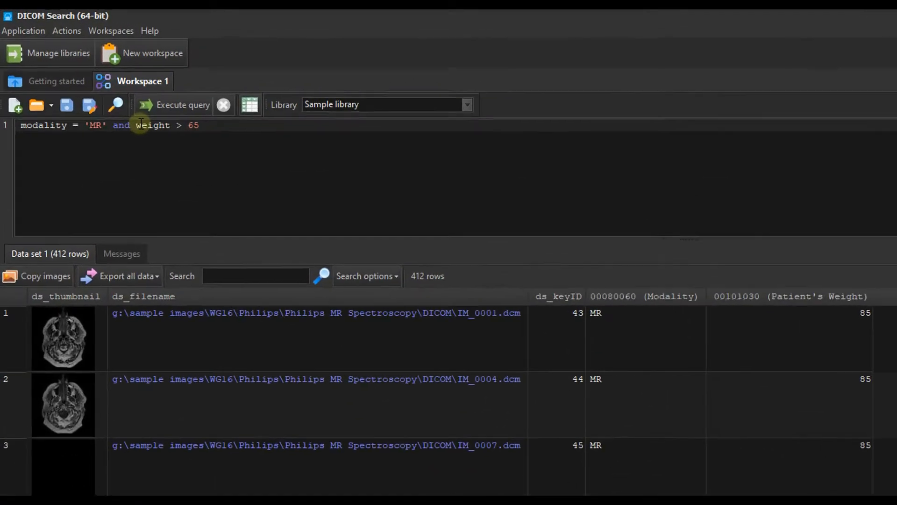
Change the query to (modality = 'MR' or modality = 'US') and weight > 65, run it, and browse the results
{"action": "type", "text": "or m"}
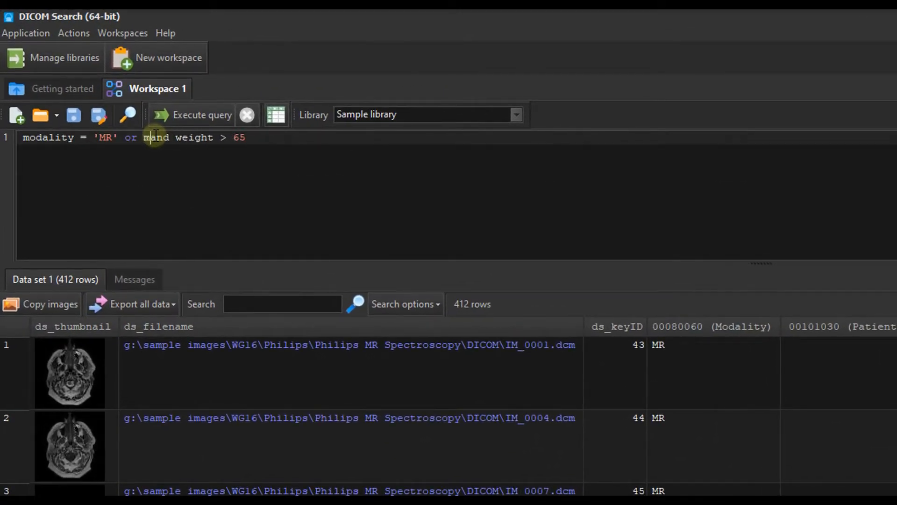
{"action": "type", "text": "odality "}
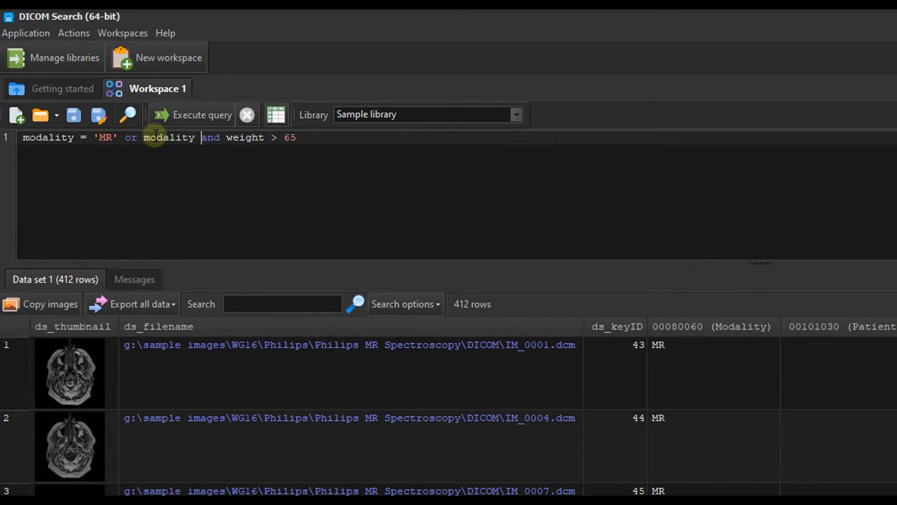
{"action": "type", "text": "= 'US'"}
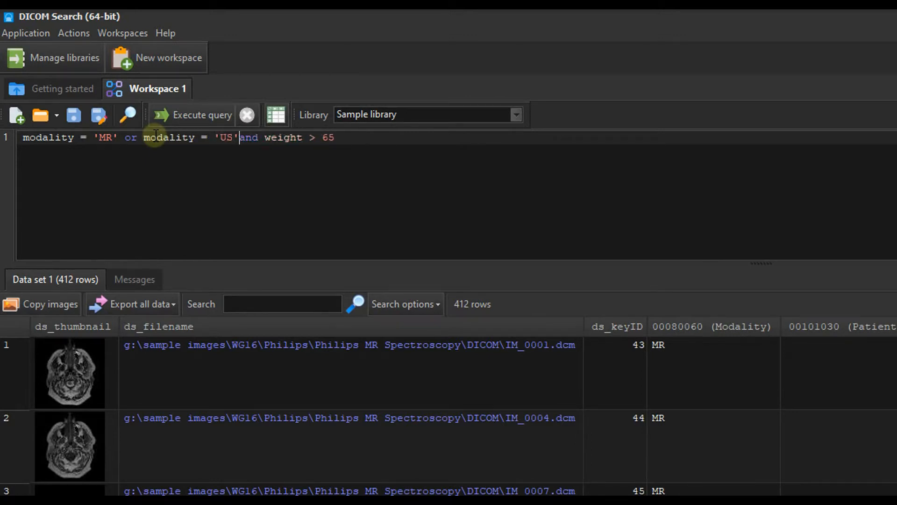
{"action": "type", "text": " )"}
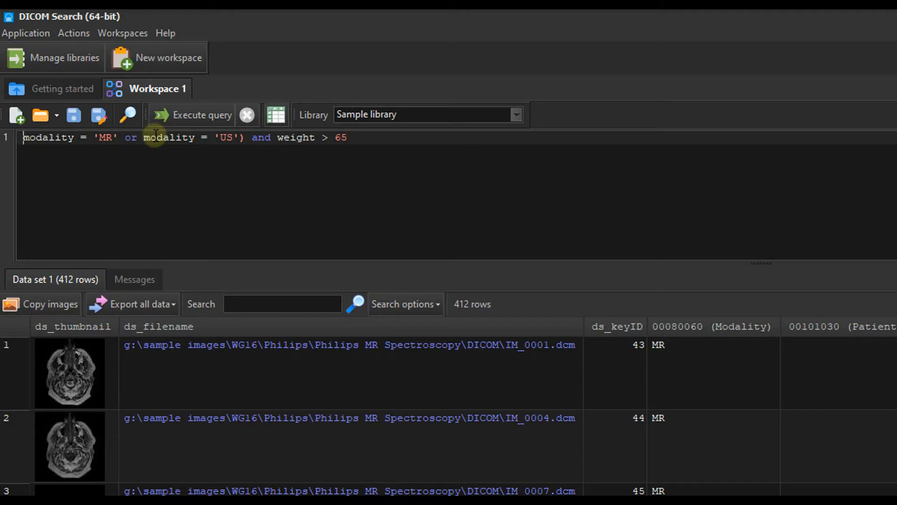
{"action": "key", "text": "Home"}
{"action": "type", "text": "("}
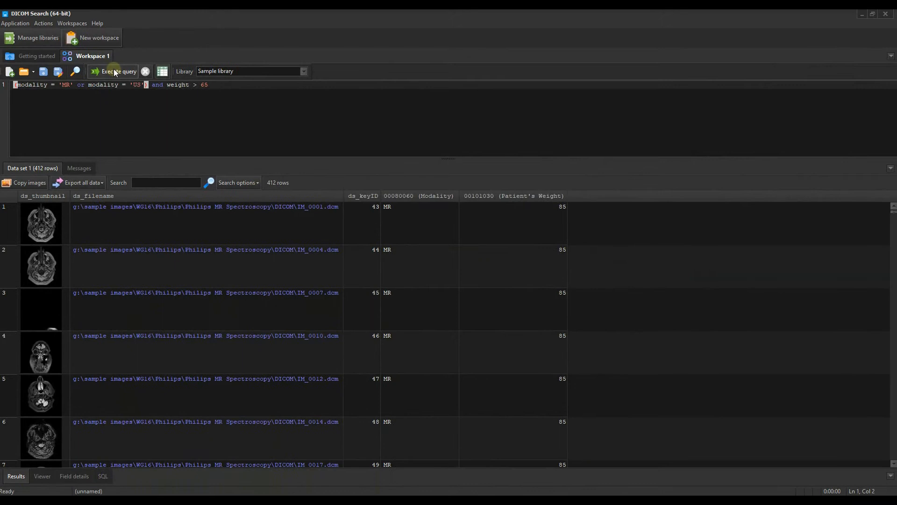
{"action": "left_click", "coordinate": [114, 72]}
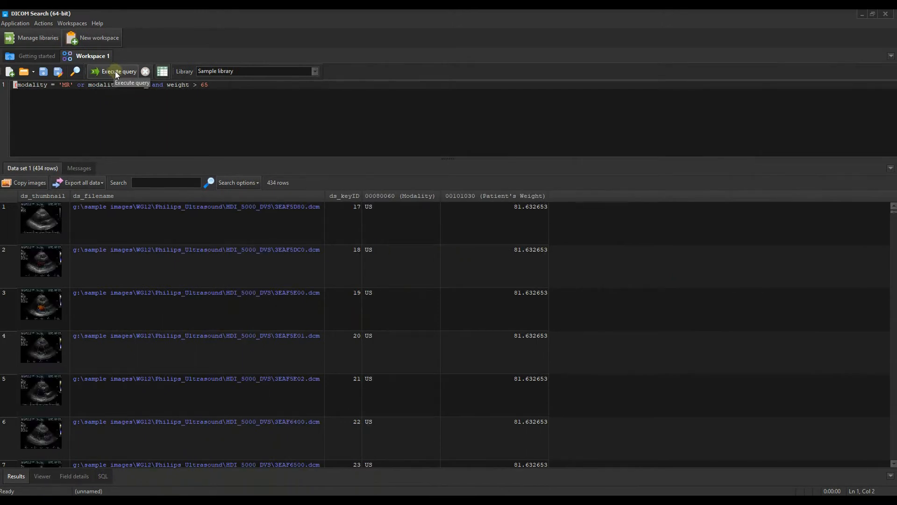
{"action": "scroll", "coordinate": [180, 274], "scroll_direction": "down", "scroll_amount": 8}
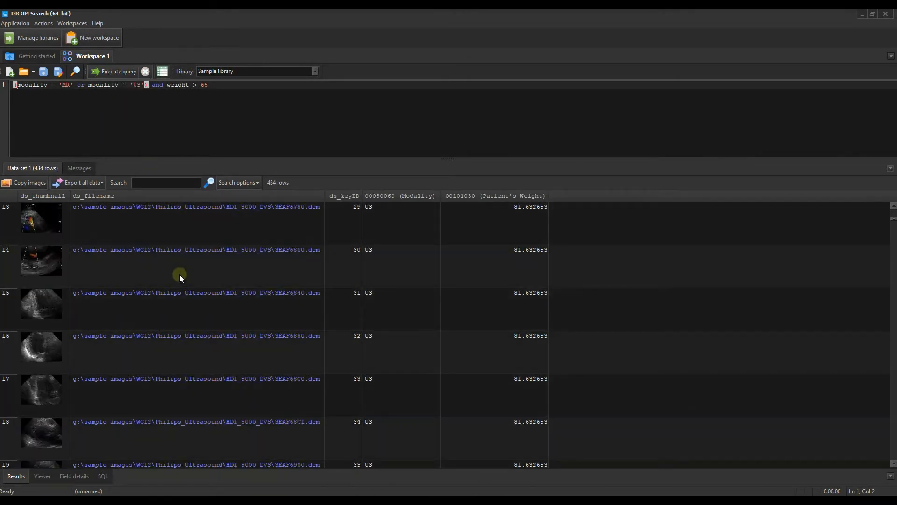
{"action": "scroll", "coordinate": [179, 274], "scroll_direction": "up", "scroll_amount": 2}
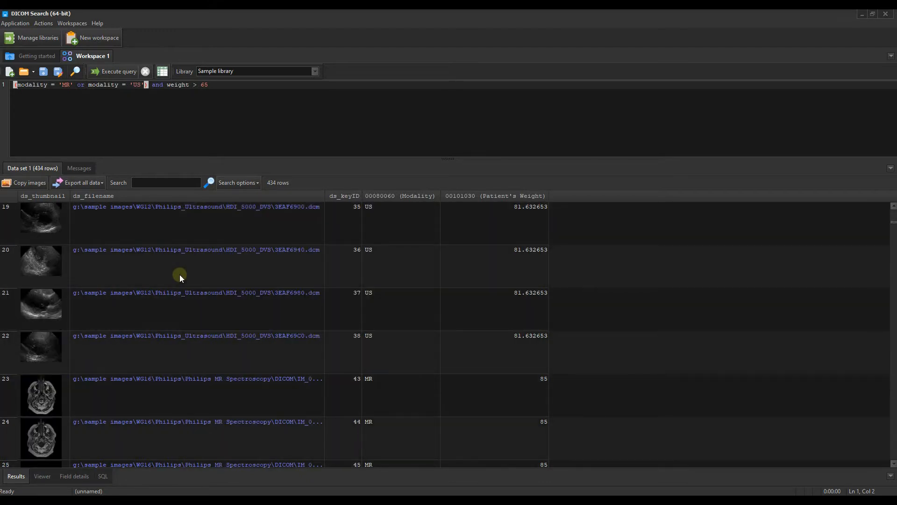
Copy the images in the result set to e:\analysis\set01\ and check the copied files in that folder
{"action": "left_click", "coordinate": [37, 183]}
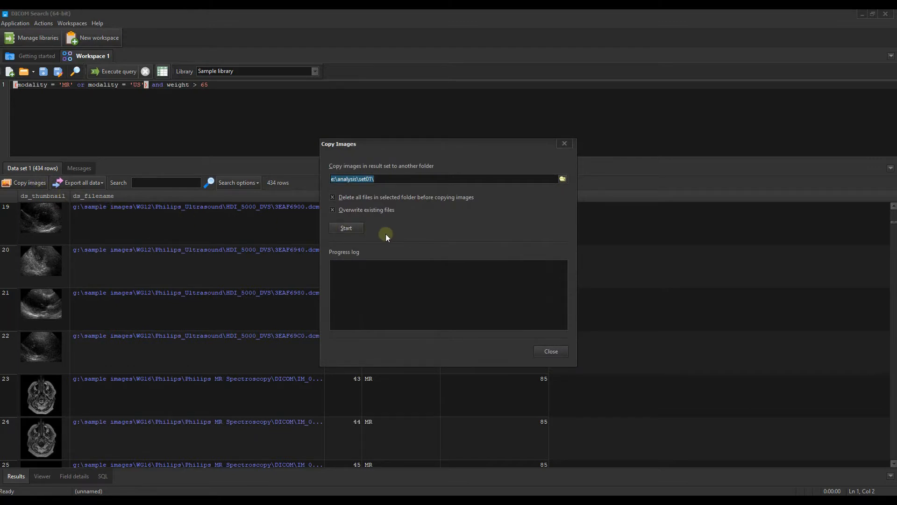
{"action": "left_click", "coordinate": [347, 228]}
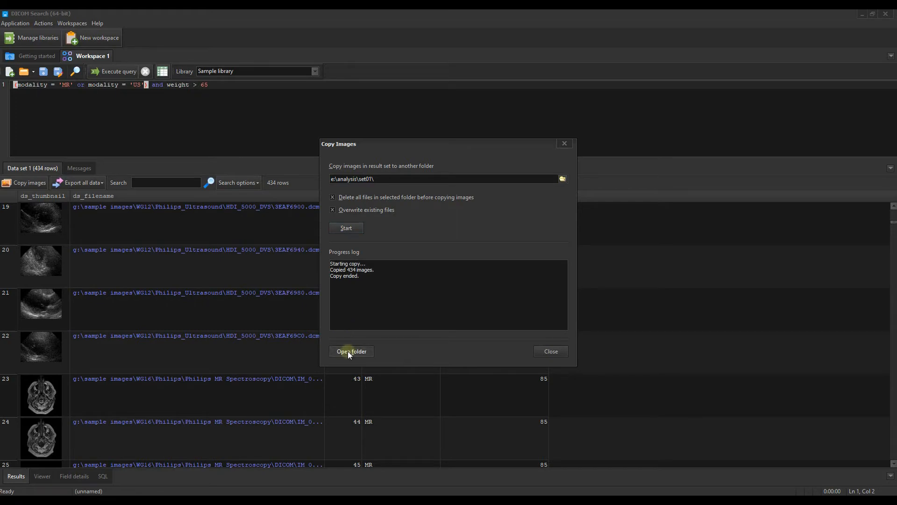
{"action": "left_click", "coordinate": [347, 352]}
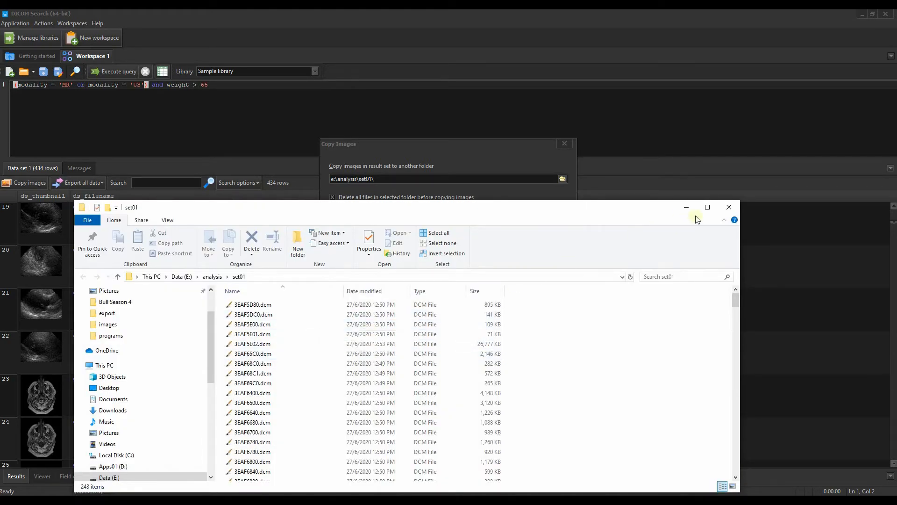
{"action": "left_click", "coordinate": [728, 207]}
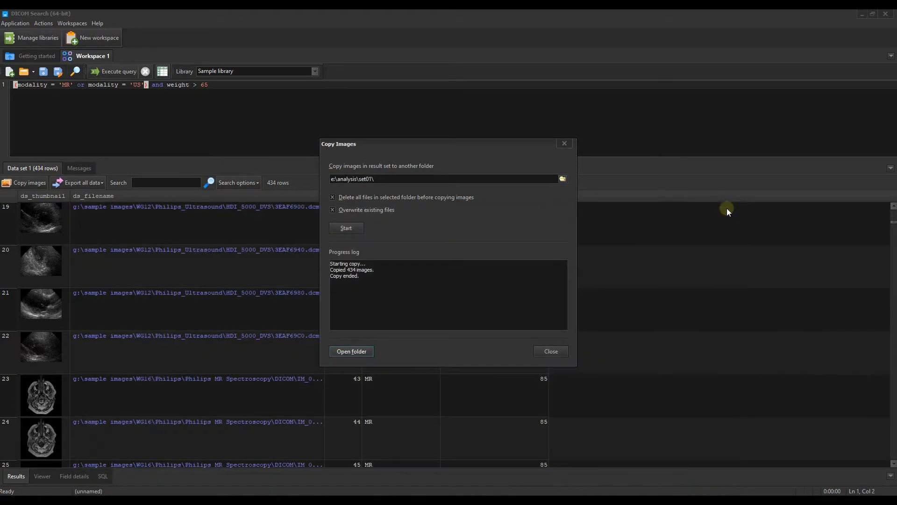
{"action": "left_click", "coordinate": [552, 351]}
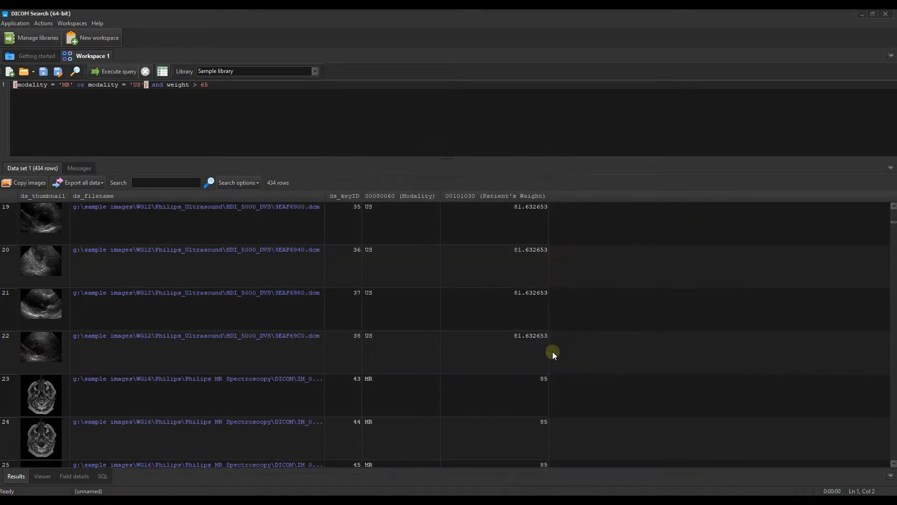
Export the query's data set to the Excel workbook f:\temp\images.xlsx, with images displayed in the spreadsheet at 256 by 128 pixels
{"action": "left_click", "coordinate": [102, 184]}
{"action": "left_click", "coordinate": [99, 213]}
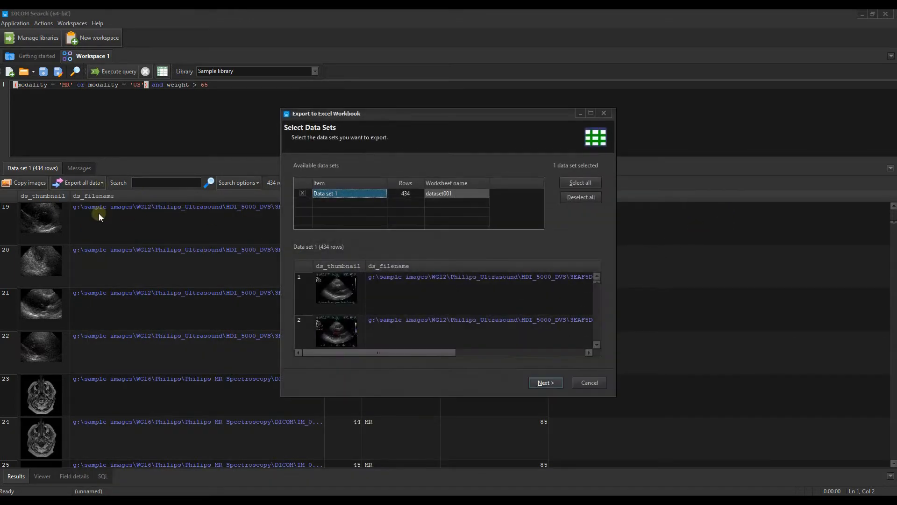
{"action": "left_click", "coordinate": [545, 382]}
{"action": "left_click", "coordinate": [545, 383]}
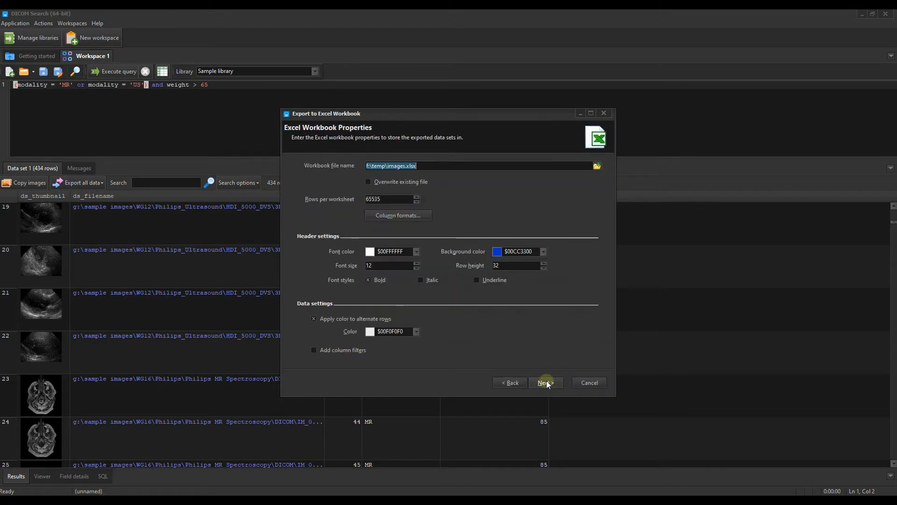
{"action": "left_click", "coordinate": [545, 383]}
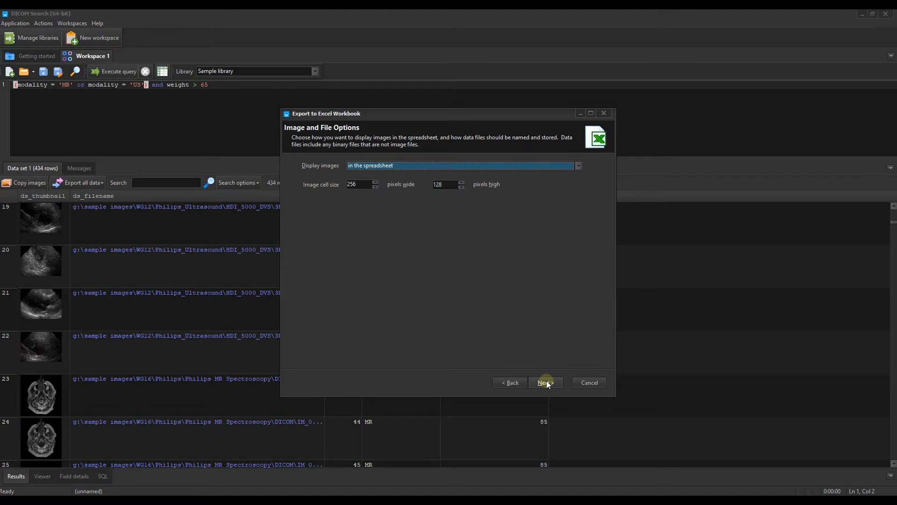
{"action": "left_click", "coordinate": [545, 383]}
{"action": "left_click", "coordinate": [545, 383]}
{"action": "left_click", "coordinate": [546, 383]}
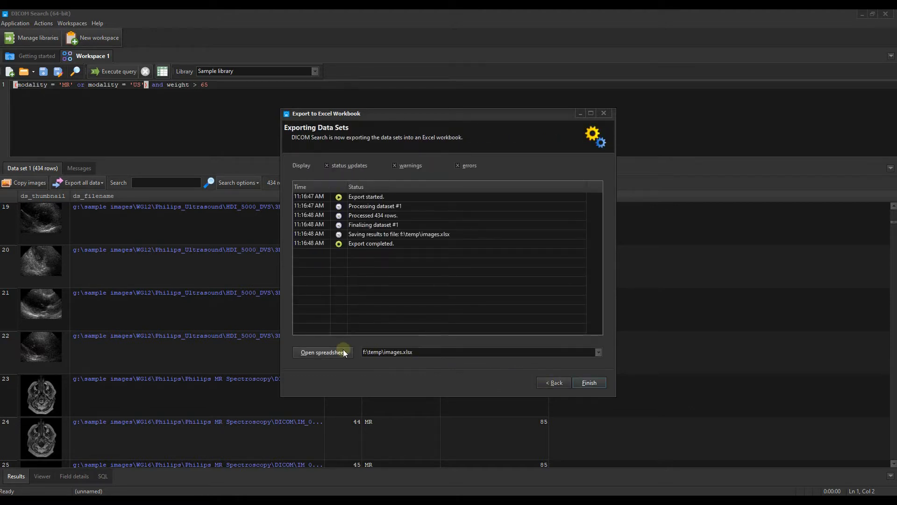
Open the exported images.xlsx spreadsheet, browse its rows and view the linked ultrasound image 3EAF6840.dcm
{"action": "left_click", "coordinate": [322, 352]}
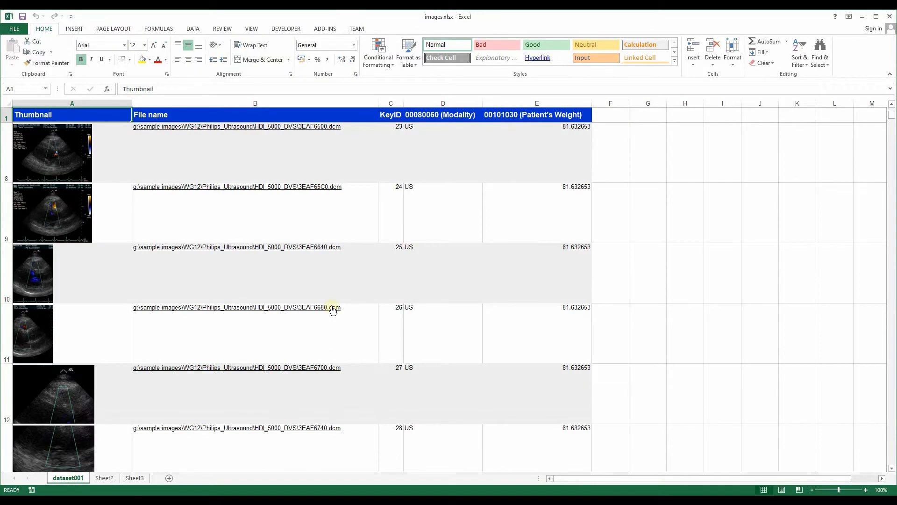
{"action": "scroll", "coordinate": [333, 310], "scroll_direction": "down", "scroll_amount": 3}
{"action": "scroll", "coordinate": [333, 310], "scroll_direction": "down", "scroll_amount": 1}
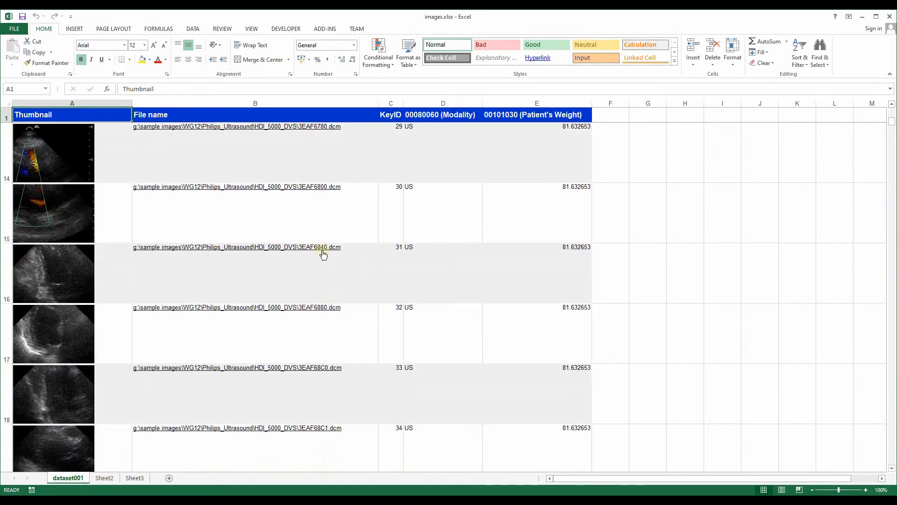
{"action": "left_click", "coordinate": [323, 254]}
{"action": "left_click", "coordinate": [488, 316]}
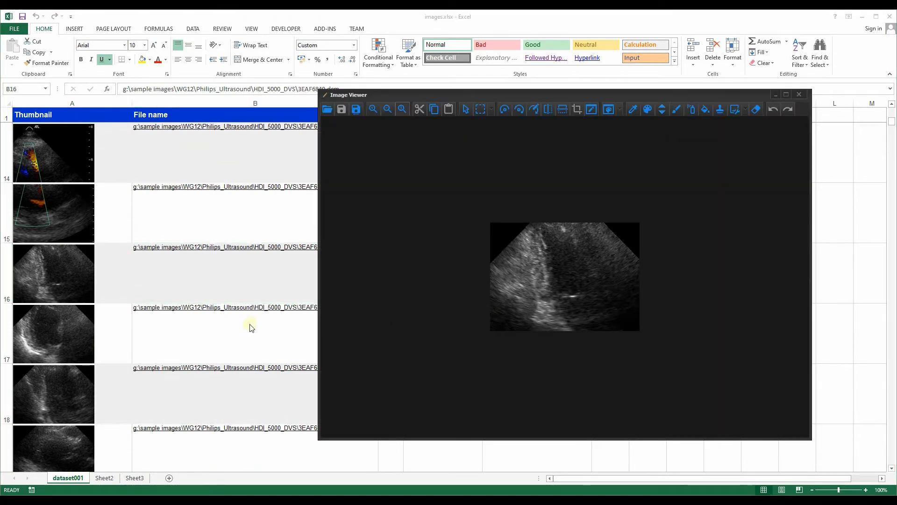
{"action": "left_click", "coordinate": [251, 326]}
{"action": "scroll", "coordinate": [250, 326], "scroll_direction": "down", "scroll_amount": 8}
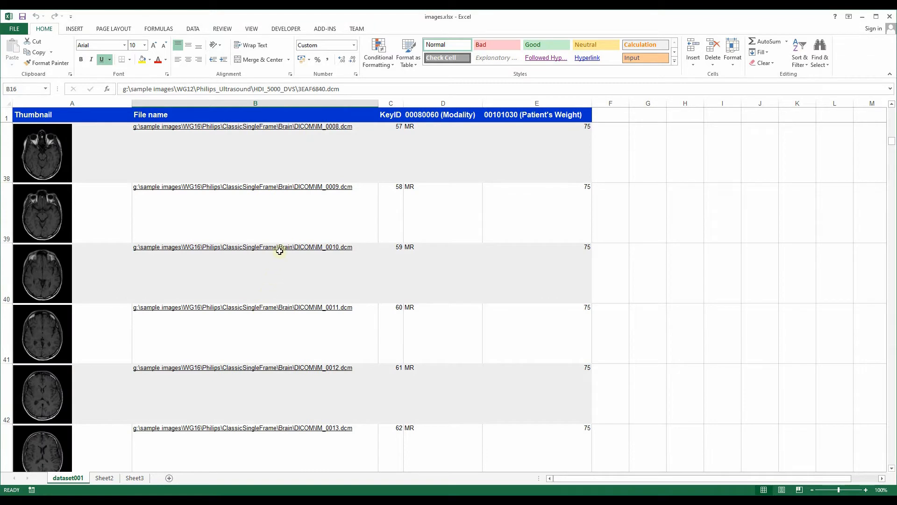
View the linked MR image IM_0010.dcm, close the image viewer and the workbook, and finish the export
{"action": "left_click", "coordinate": [282, 252]}
{"action": "left_click", "coordinate": [484, 316]}
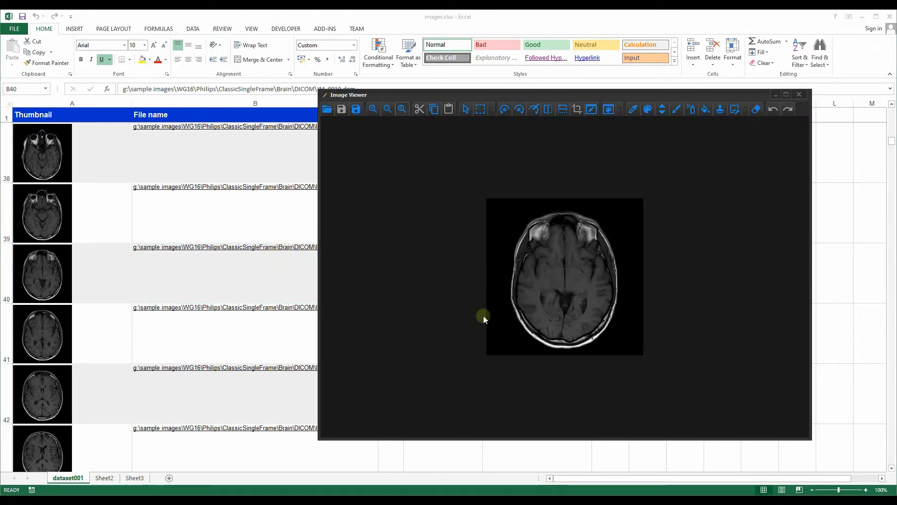
{"action": "left_click", "coordinate": [800, 95]}
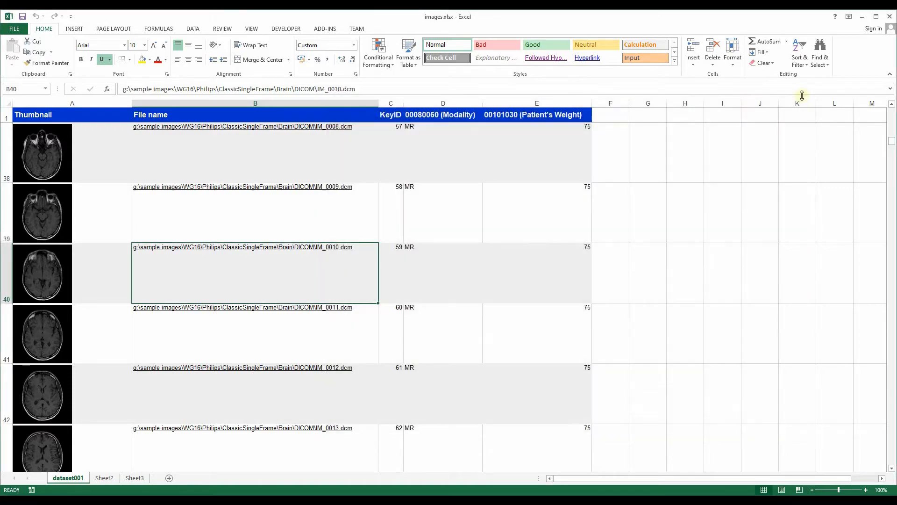
{"action": "left_click", "coordinate": [889, 17]}
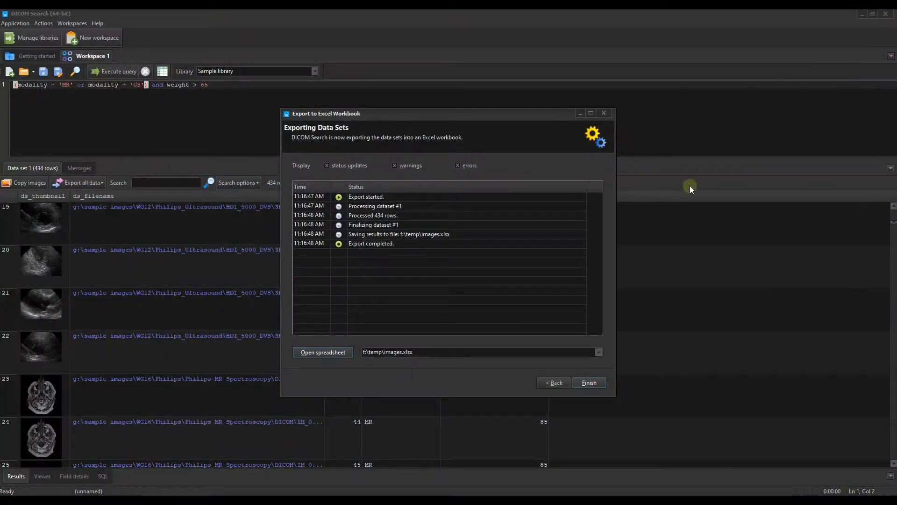
{"action": "left_click", "coordinate": [579, 383]}
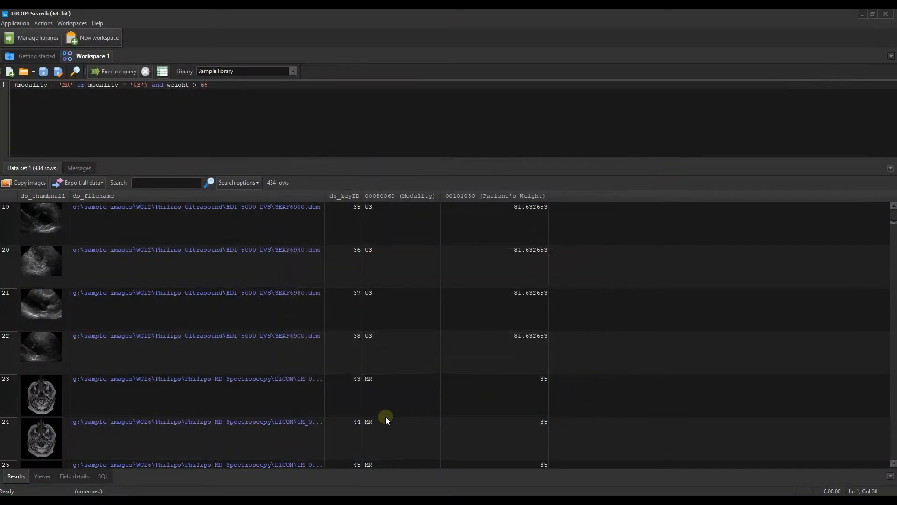
Switch to the image viewer and display the patient tree down to series level
{"action": "left_click", "coordinate": [47, 472]}
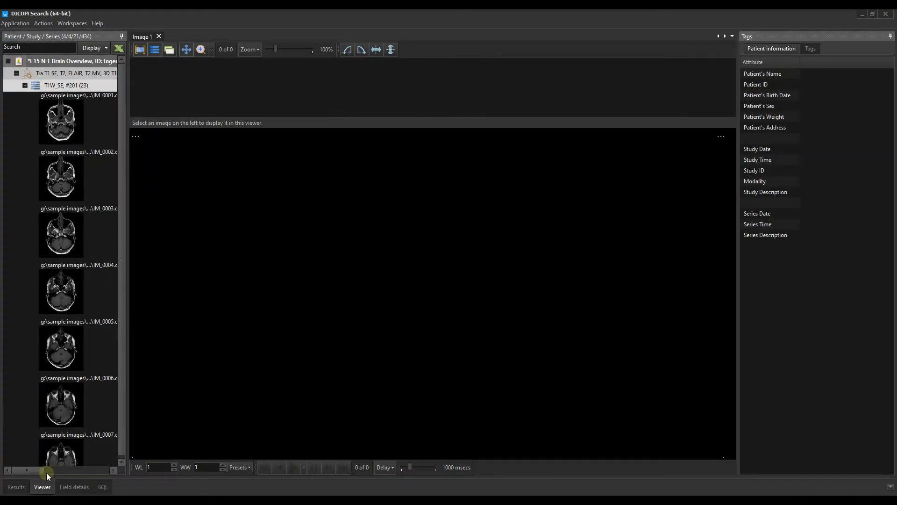
{"action": "scroll", "coordinate": [111, 232], "scroll_direction": "down", "scroll_amount": 10}
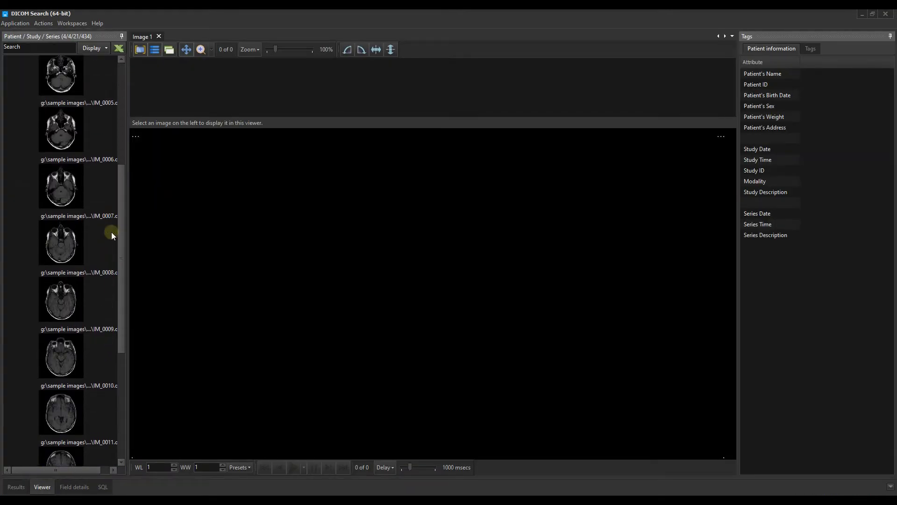
{"action": "scroll", "coordinate": [112, 232], "scroll_direction": "up", "scroll_amount": 10}
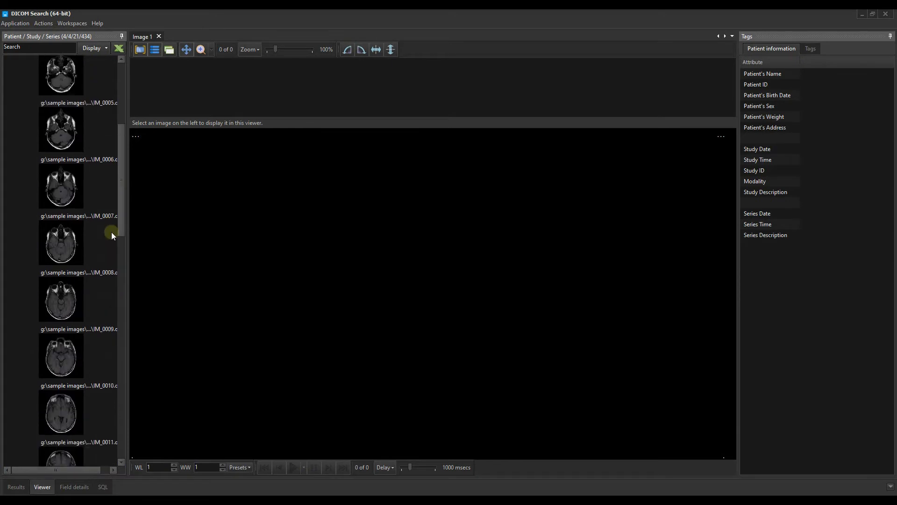
{"action": "left_click", "coordinate": [98, 48]}
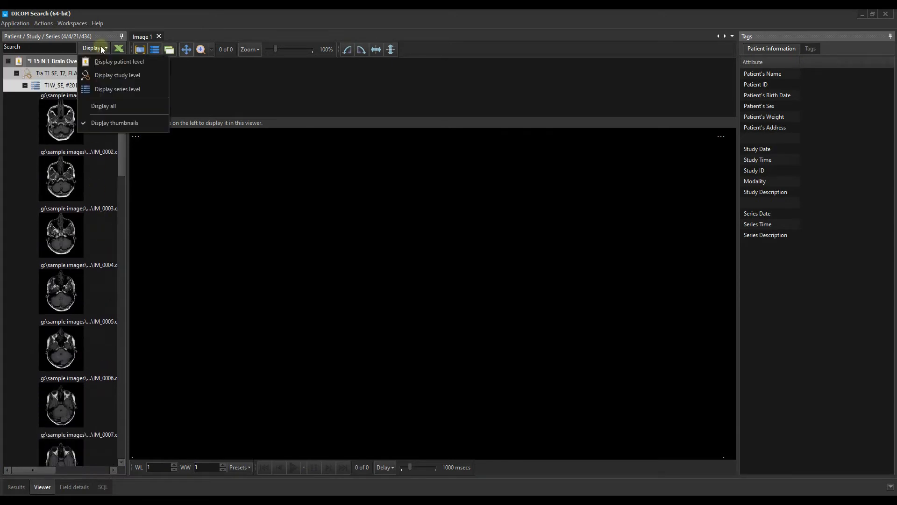
{"action": "left_click", "coordinate": [101, 88]}
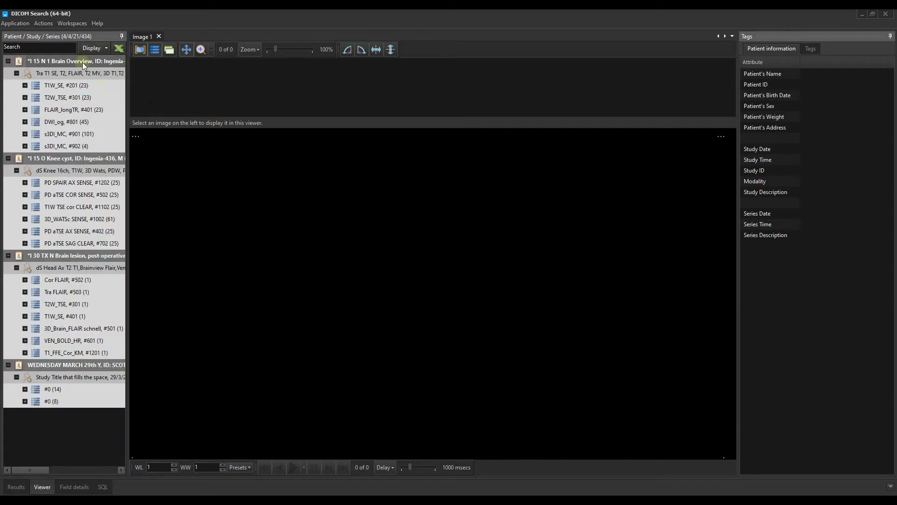
Filter the patient tree by cyst, and expand and collapse the PD SPAIR AX SENSE series
{"action": "left_click", "coordinate": [41, 47]}
{"action": "type", "text": "cyst"}
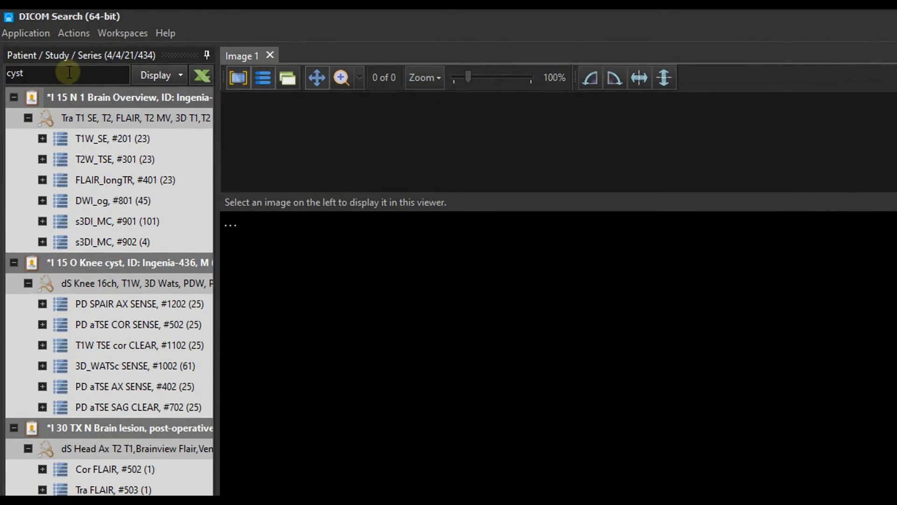
{"action": "left_click", "coordinate": [43, 138]}
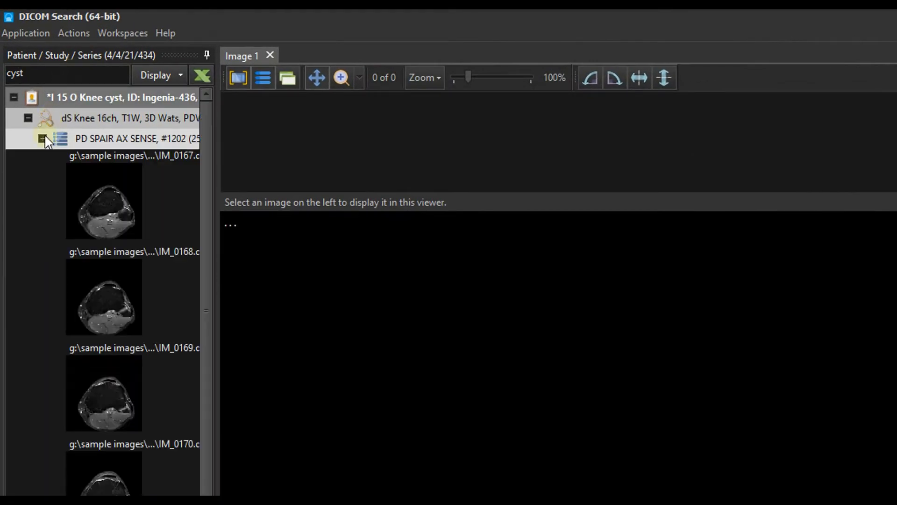
{"action": "left_click", "coordinate": [43, 139]}
Extend the patient tree filter to cyst lesion, and clear the filter to list all patients
{"action": "left_click", "coordinate": [56, 76]}
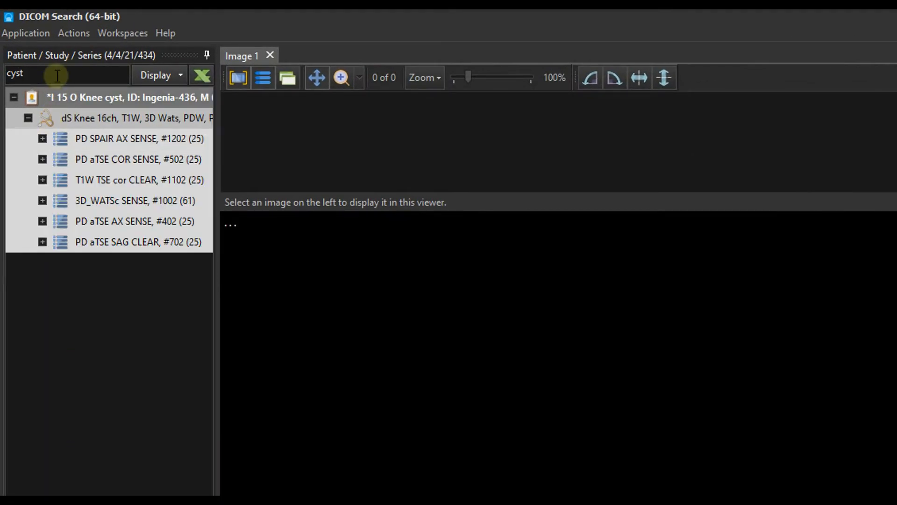
{"action": "type", "text": "lesion"}
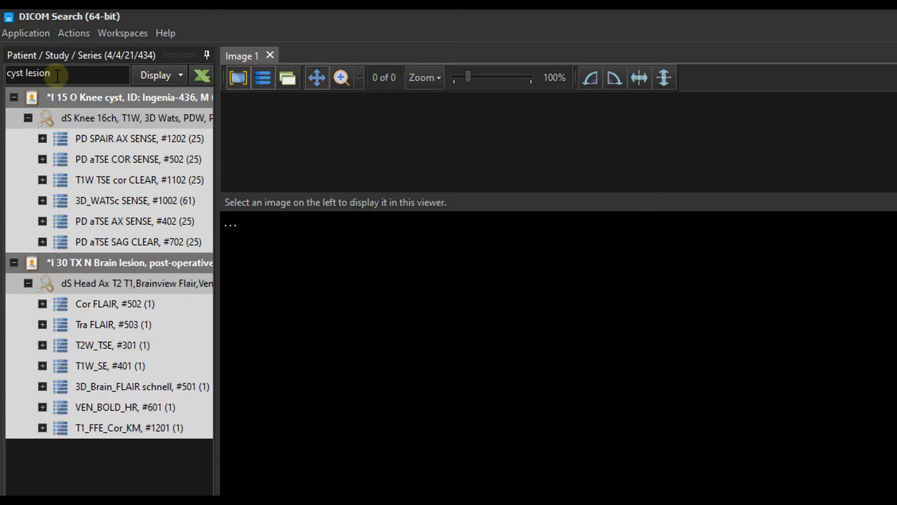
{"action": "left_click_drag", "start_coordinate": [65, 74], "coordinate": [3, 73]}
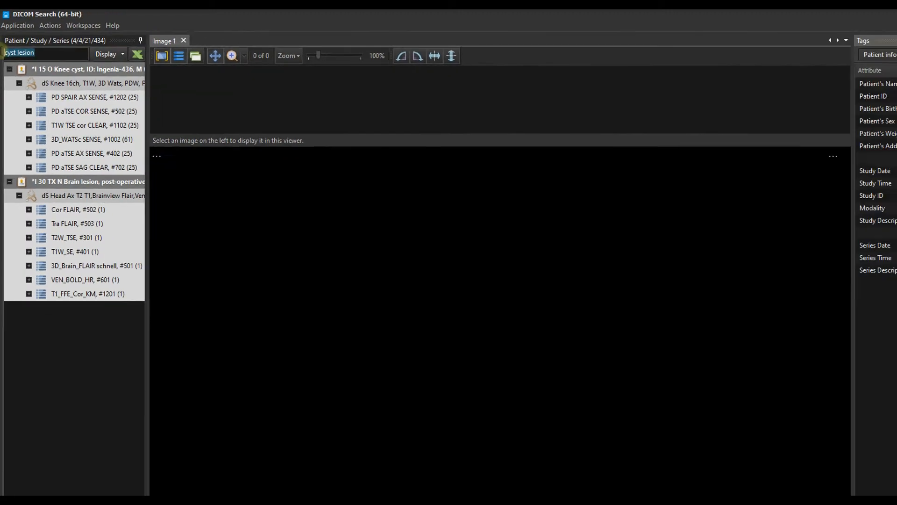
{"action": "key", "text": "BackSpace"}
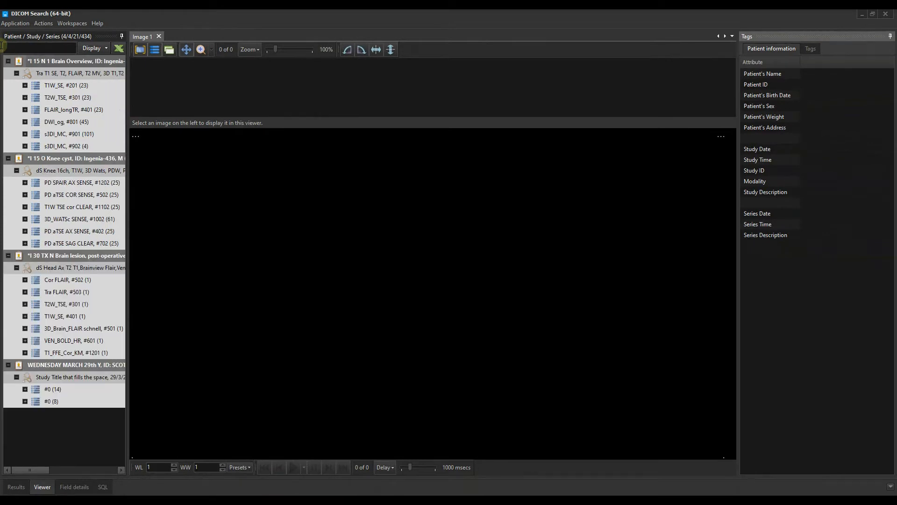
Export the DICOM tags of all images in the patient tree to the Excel workbook tags.xlsx
{"action": "left_click", "coordinate": [119, 49]}
{"action": "left_click", "coordinate": [526, 357]}
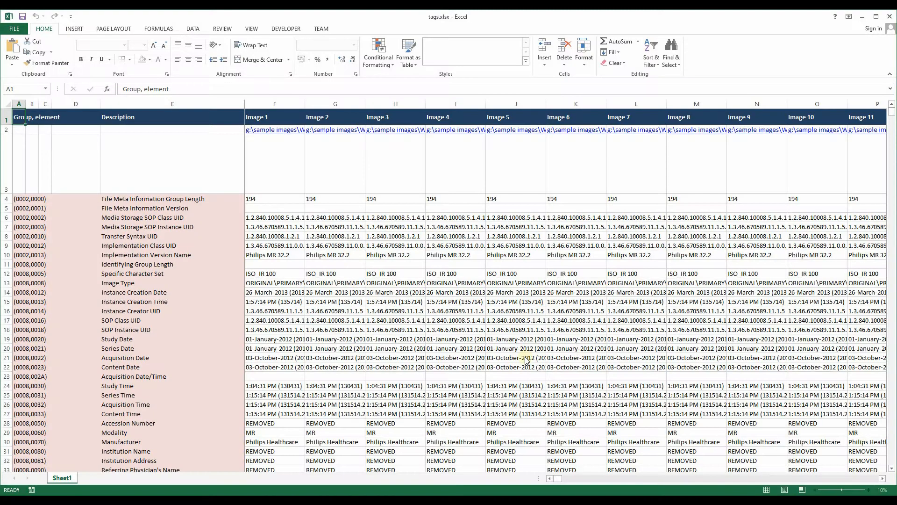
Look through the exported tags across the image columns of tags.xlsx, from Image 5 to Image 24
{"action": "left_click", "coordinate": [526, 357]}
{"action": "key", "text": "Right"}
{"action": "key", "text": "Right"}
{"action": "key", "text": "Right"}
{"action": "key", "text": "Right"}
{"action": "key", "text": "Right"}
{"action": "key", "text": "Right"}
{"action": "key", "text": "Right"}
{"action": "key", "text": "Right"}
{"action": "key", "text": "Right"}
{"action": "key", "text": "Right"}
{"action": "key", "text": "Right"}
{"action": "key", "text": "Right"}
{"action": "key", "text": "Right"}
{"action": "key", "text": "Right"}
{"action": "key", "text": "Right"}
{"action": "key", "text": "Right"}
{"action": "key", "text": "Right"}
{"action": "key", "text": "Right"}
{"action": "key", "text": "Right"}
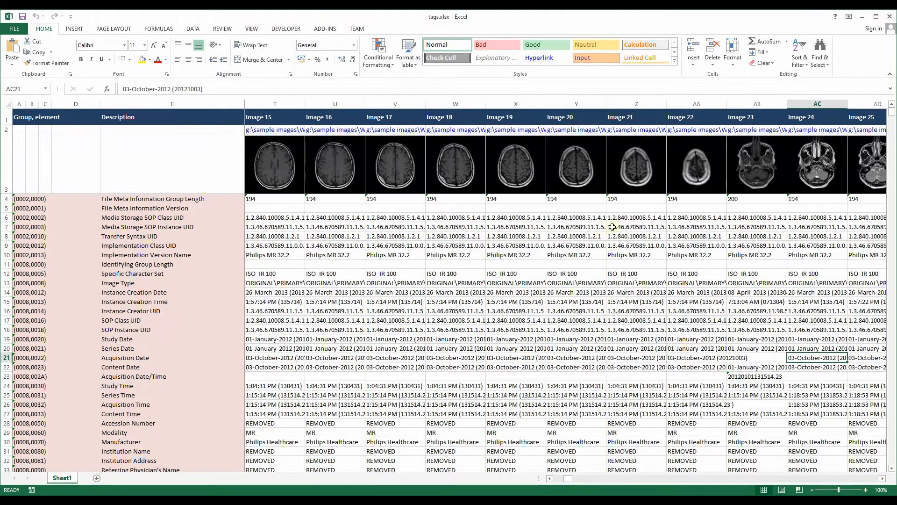
View the linked files of Image 23 and Image 17, close the tags workbook, and finish the tag export
{"action": "left_click", "coordinate": [757, 130]}
{"action": "left_click", "coordinate": [471, 312]}
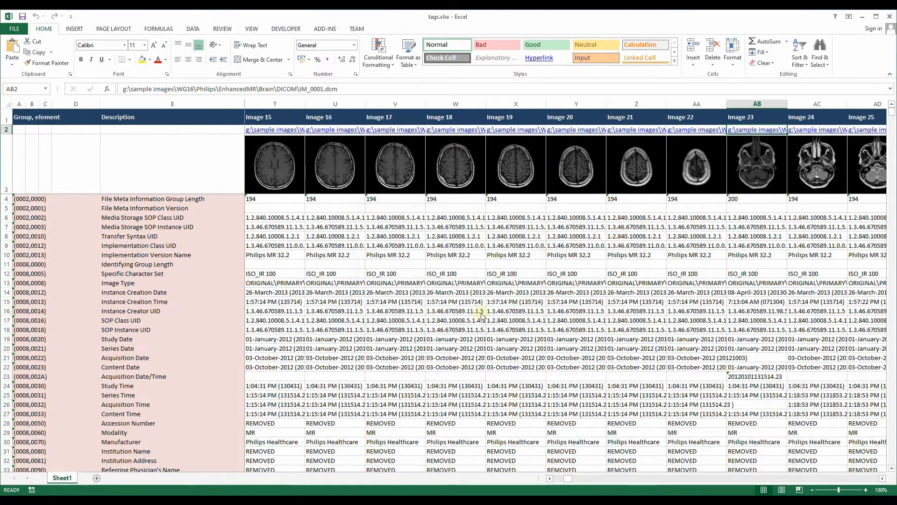
{"action": "left_click", "coordinate": [739, 172]}
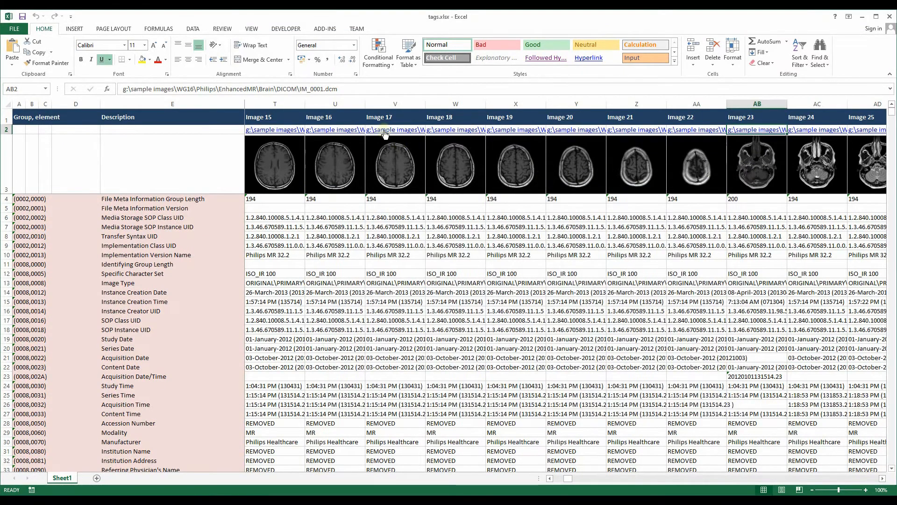
{"action": "left_click", "coordinate": [382, 130]}
{"action": "left_click", "coordinate": [484, 312]}
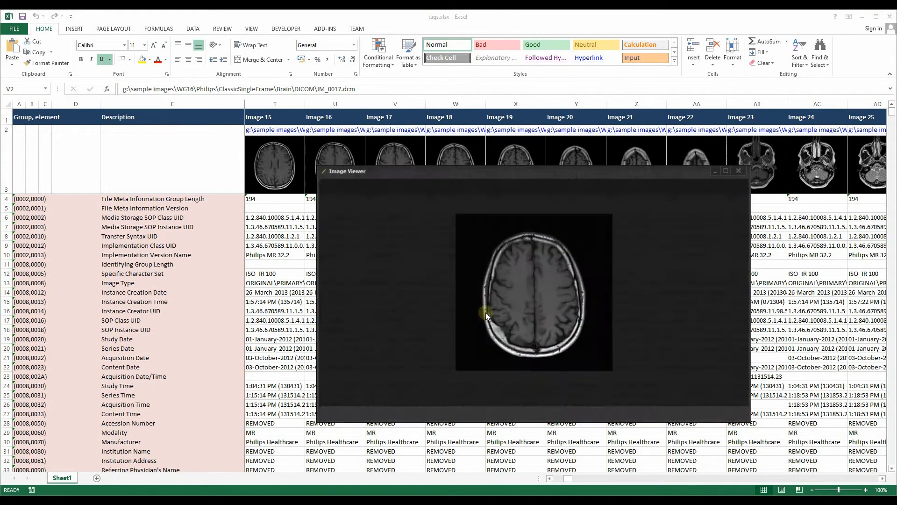
{"action": "left_click", "coordinate": [739, 171]}
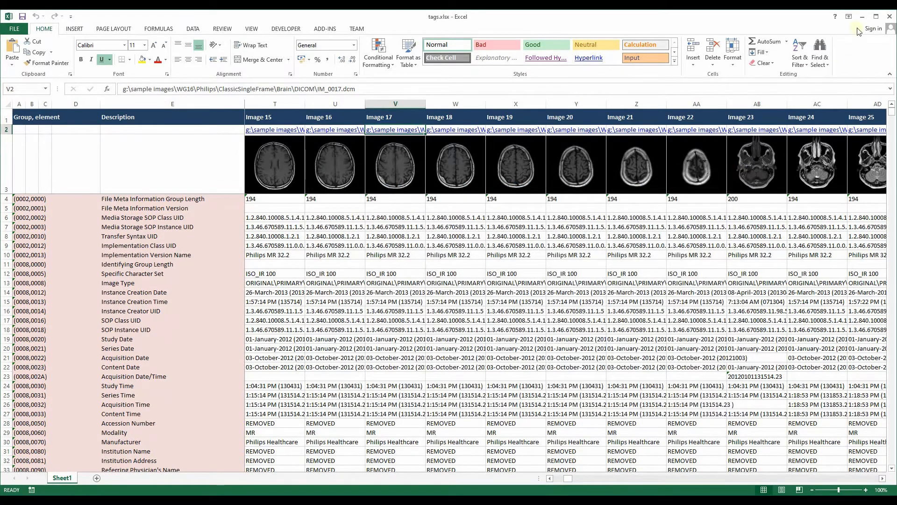
{"action": "left_click", "coordinate": [889, 17]}
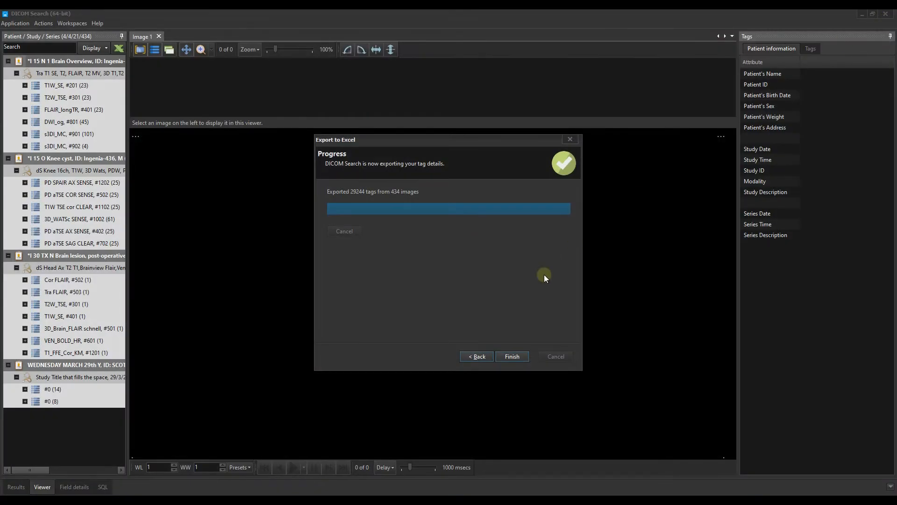
{"action": "left_click", "coordinate": [512, 356]}
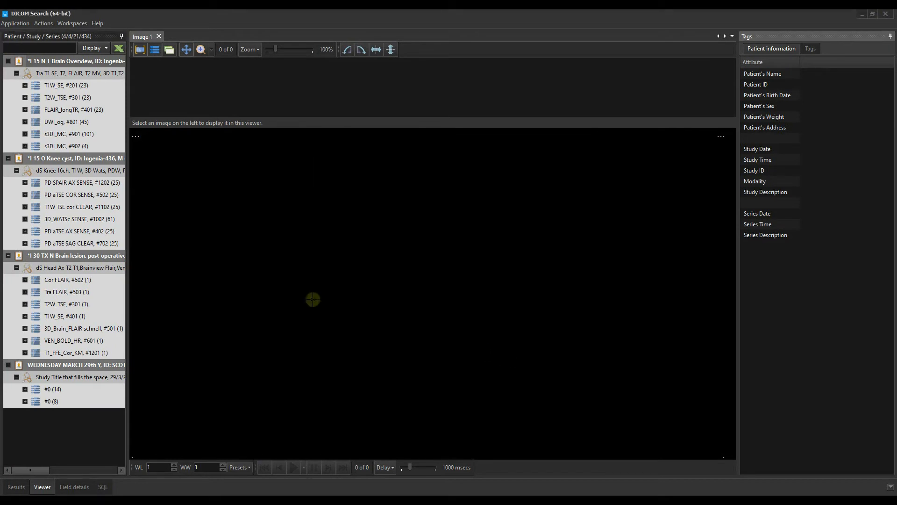
Expand the T2W_TSE, #301 series of the Brain Overview patient and view images IM_0025, IM_0026 and IM_0027
{"action": "left_click", "coordinate": [25, 98]}
{"action": "left_click", "coordinate": [64, 138]}
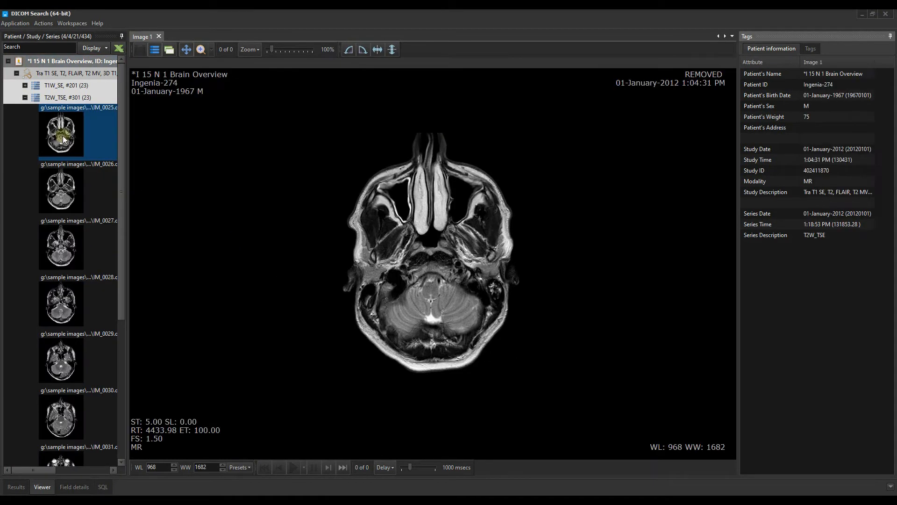
{"action": "left_click", "coordinate": [60, 188]}
{"action": "left_click", "coordinate": [62, 244]}
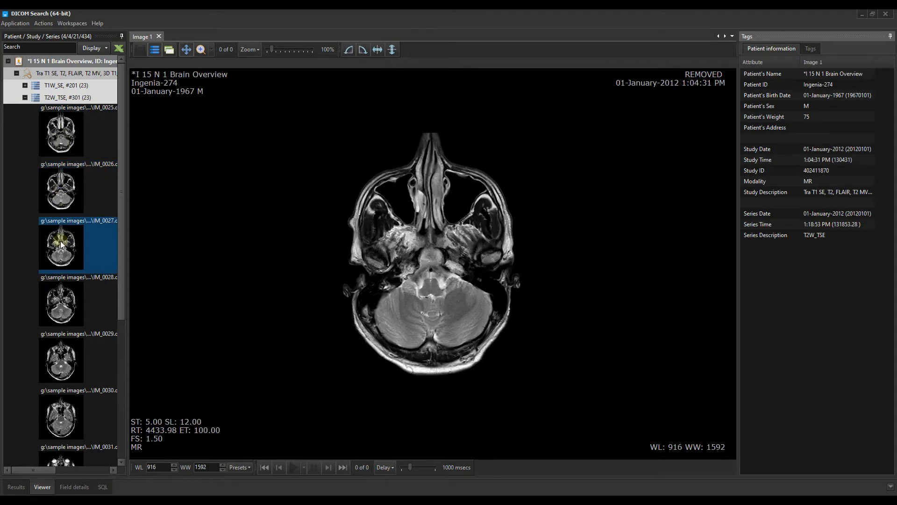
Rotate image IM_0027 to the left through a full turn and flip it horizontally twice
{"action": "left_click", "coordinate": [349, 49]}
{"action": "left_click", "coordinate": [349, 50]}
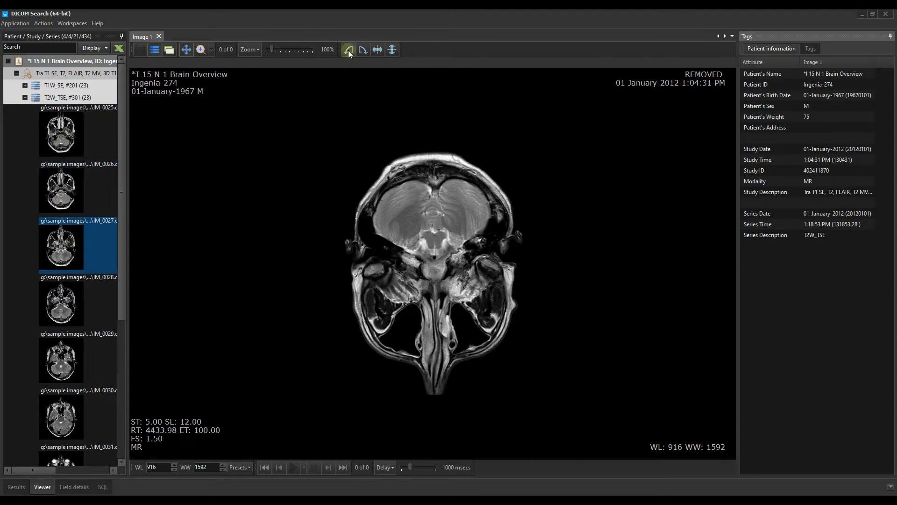
{"action": "left_click", "coordinate": [349, 50]}
{"action": "left_click", "coordinate": [349, 50]}
{"action": "left_click", "coordinate": [377, 50]}
{"action": "left_click", "coordinate": [376, 50]}
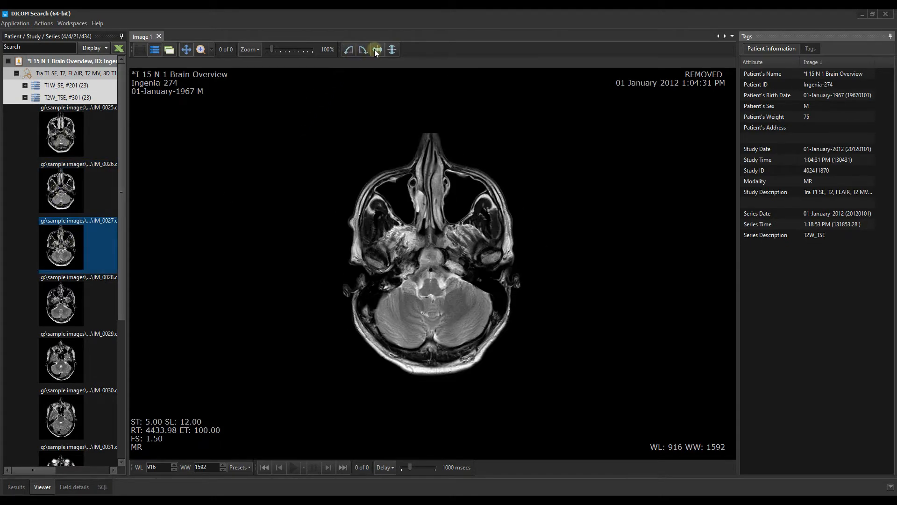
Place a magnifier on the brain image, enlarge it, move it over the centre and set the magnification to 213.4%
{"action": "left_click", "coordinate": [201, 49]}
{"action": "left_click_drag", "start_coordinate": [430, 247], "coordinate": [407, 188]}
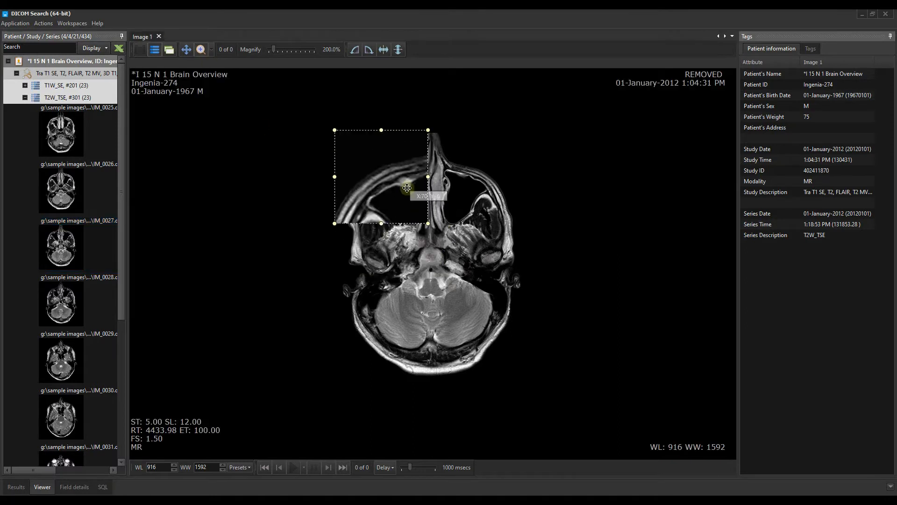
{"action": "left_click_drag", "start_coordinate": [275, 49], "coordinate": [276, 49]}
{"action": "left_click_drag", "start_coordinate": [428, 225], "coordinate": [449, 255]}
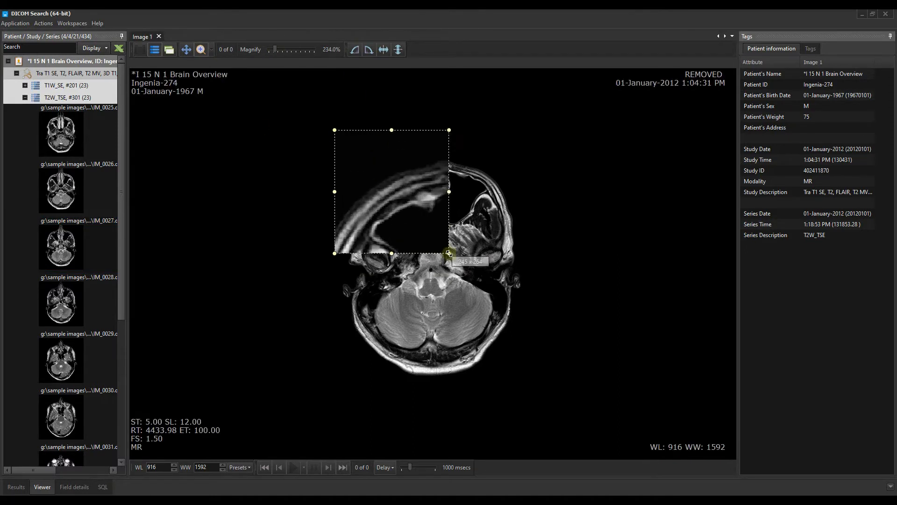
{"action": "left_click_drag", "start_coordinate": [399, 206], "coordinate": [441, 259]}
{"action": "left_click_drag", "start_coordinate": [277, 49], "coordinate": [275, 51]}
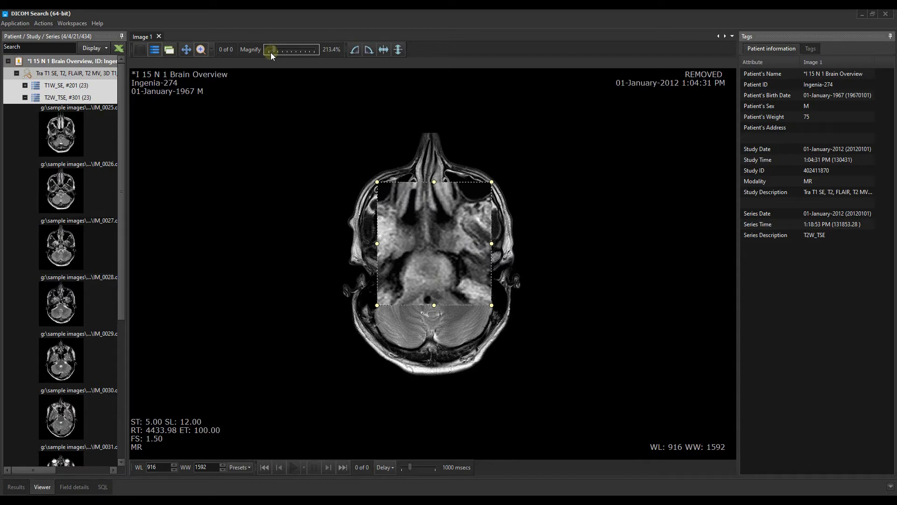
Switch the image's information profile to Patient details, and after that to MR details
{"action": "right_click", "coordinate": [224, 86]}
{"action": "mouse_move", "coordinate": [299, 95]}
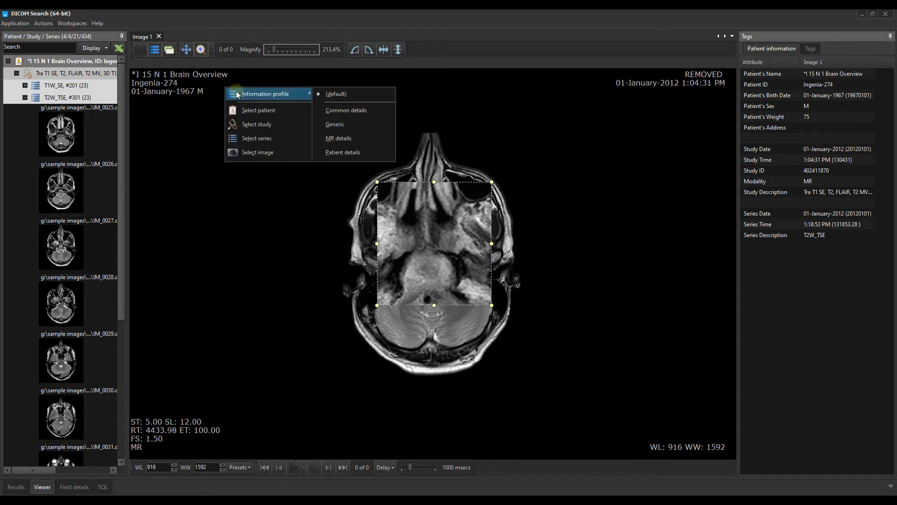
{"action": "left_click", "coordinate": [335, 152]}
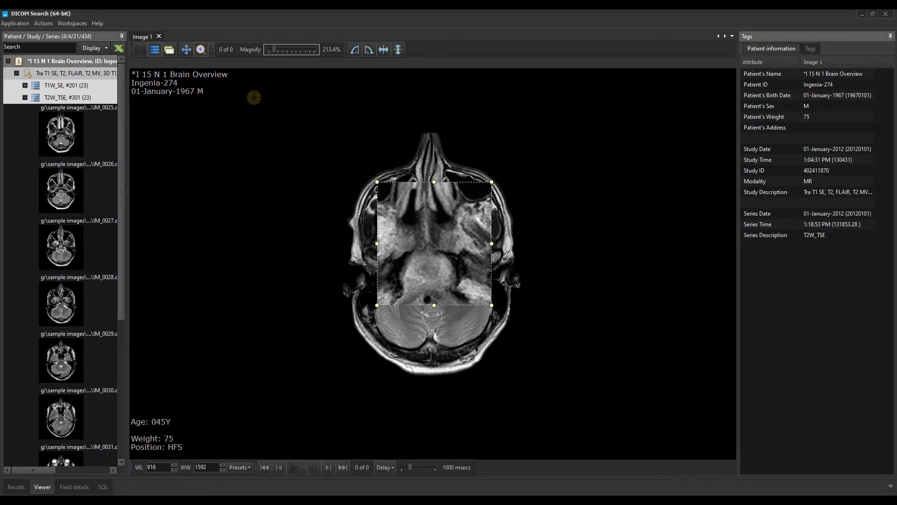
{"action": "right_click", "coordinate": [229, 93]}
{"action": "mouse_move", "coordinate": [245, 101]}
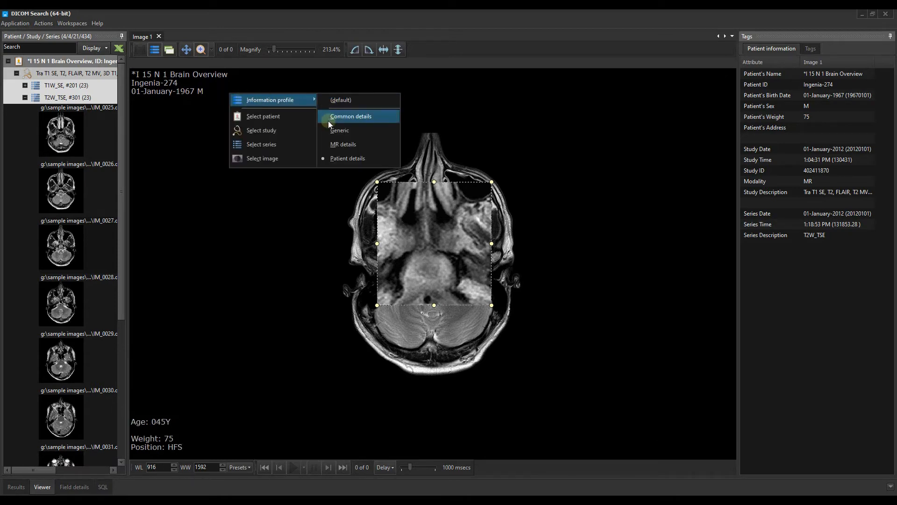
{"action": "left_click", "coordinate": [329, 147]}
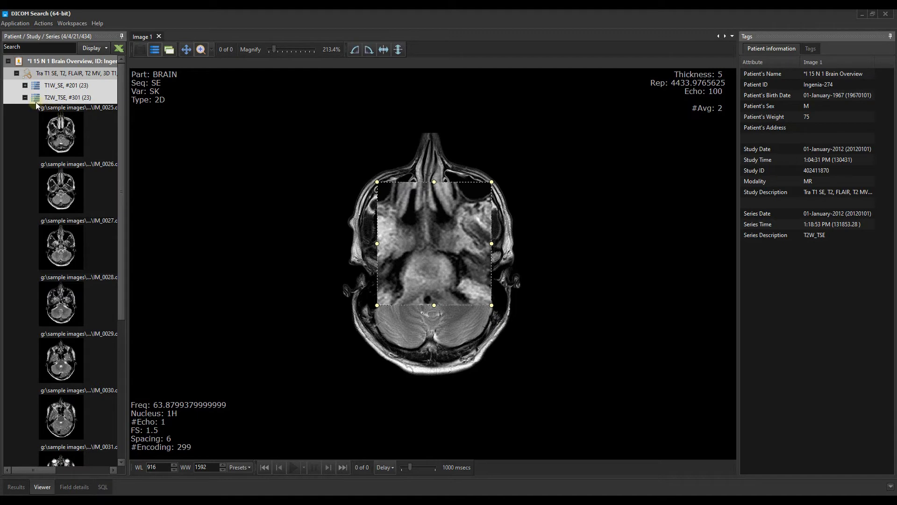
Collapse the Brain Overview study, view 3EAF6840.dcm from the #0 (8) series, zoom it to 248% and select frame 9
{"action": "left_click", "coordinate": [16, 73]}
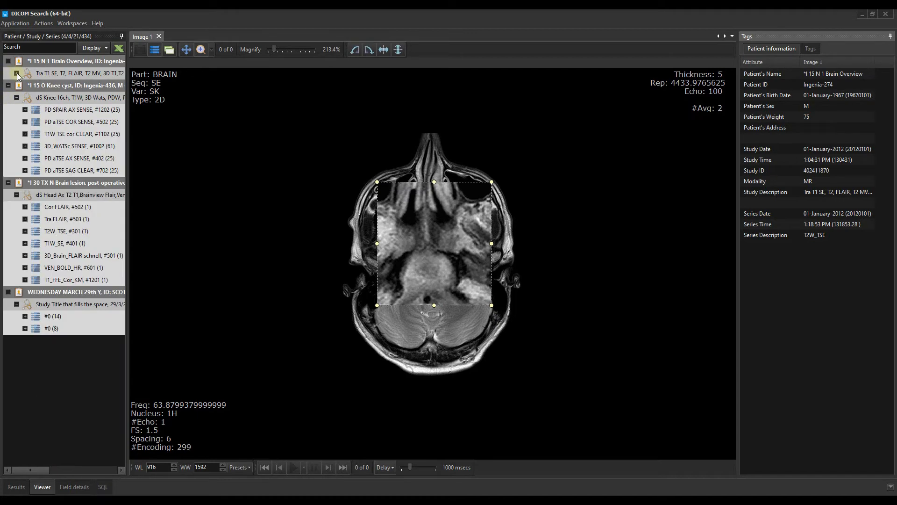
{"action": "left_click", "coordinate": [25, 328]}
{"action": "left_click", "coordinate": [69, 372]}
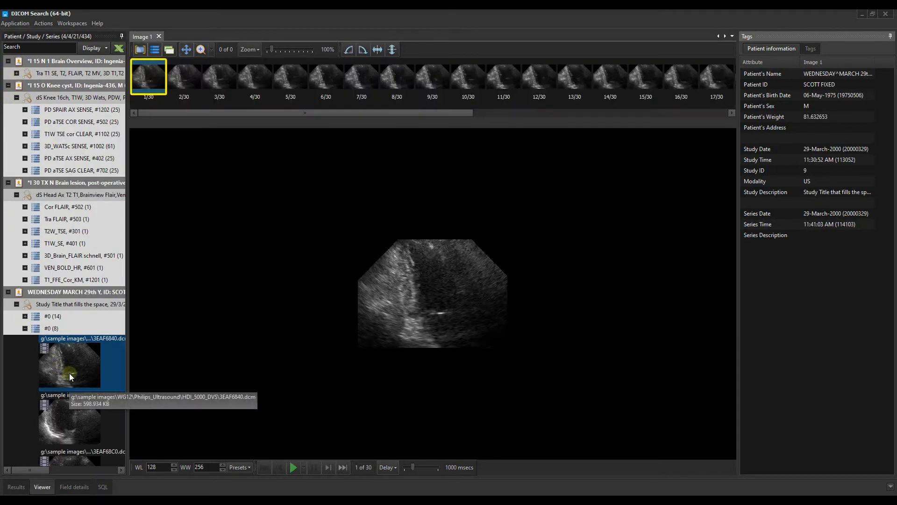
{"action": "left_click_drag", "start_coordinate": [272, 49], "coordinate": [274, 50]}
{"action": "left_click_drag", "start_coordinate": [183, 83], "coordinate": [417, 79]}
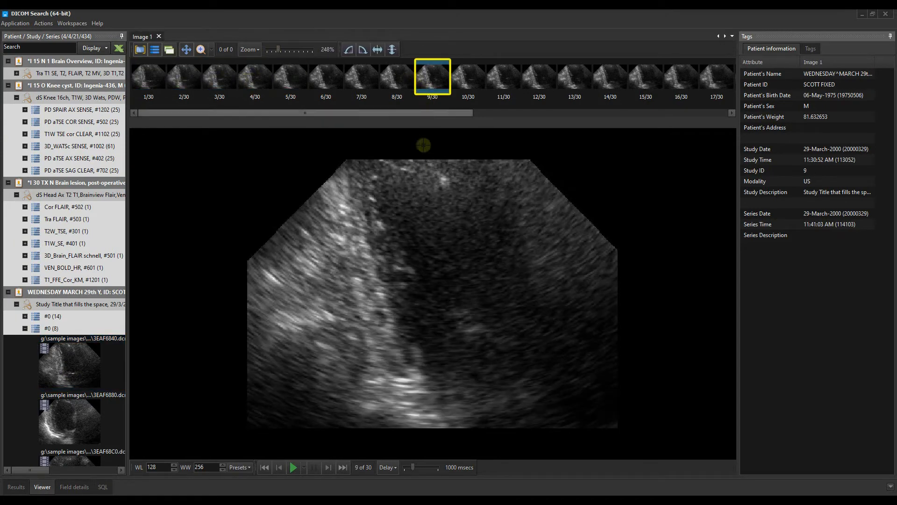
Step forward and backward through the ultrasound frames, ending on frame 12, and set the playback delay to 526 msecs
{"action": "left_click", "coordinate": [329, 467]}
{"action": "left_click", "coordinate": [329, 466]}
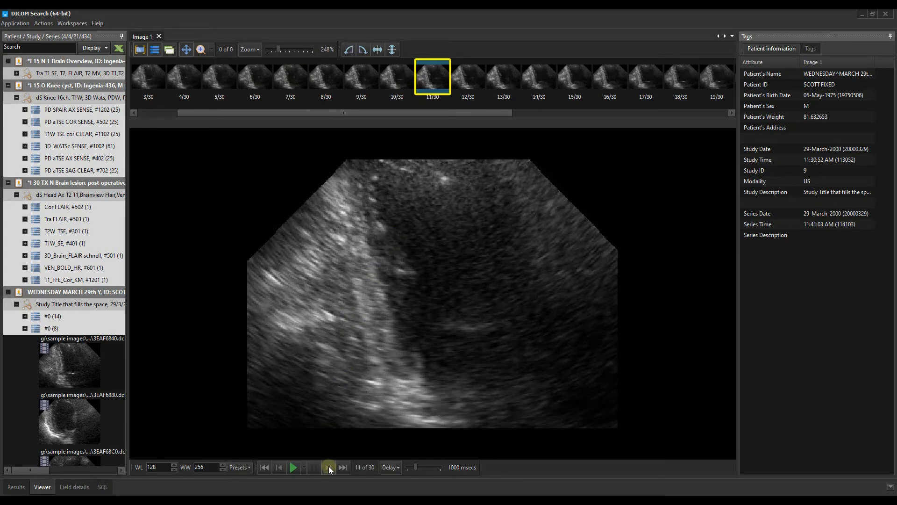
{"action": "left_click", "coordinate": [329, 466]}
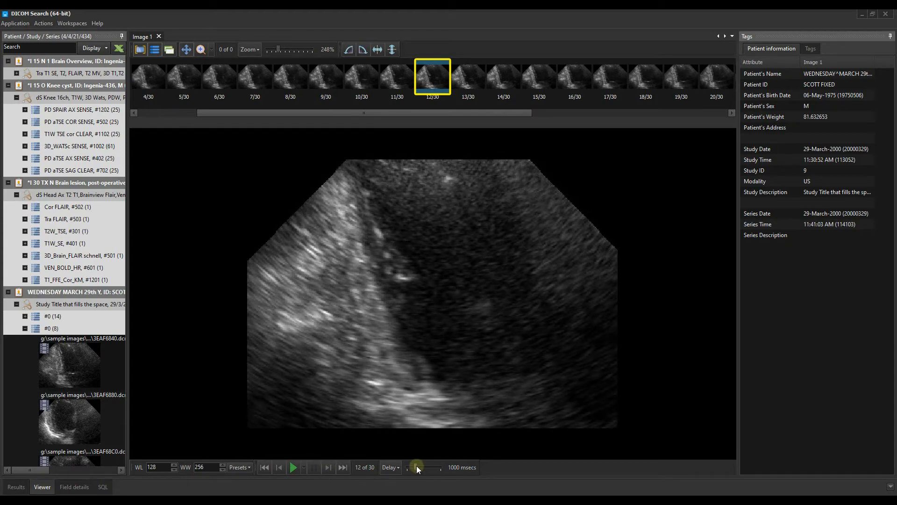
{"action": "left_click_drag", "start_coordinate": [416, 465], "coordinate": [413, 467]}
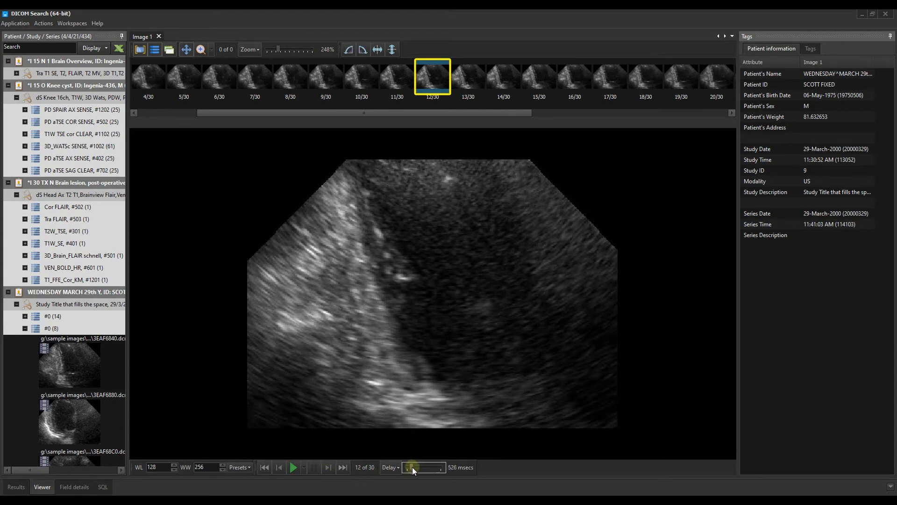
{"action": "left_click", "coordinate": [325, 468]}
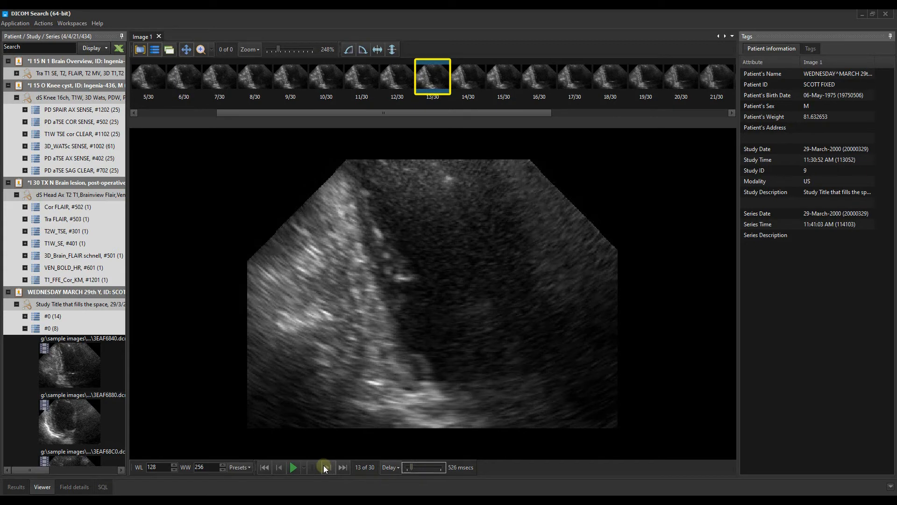
{"action": "left_click", "coordinate": [276, 467]}
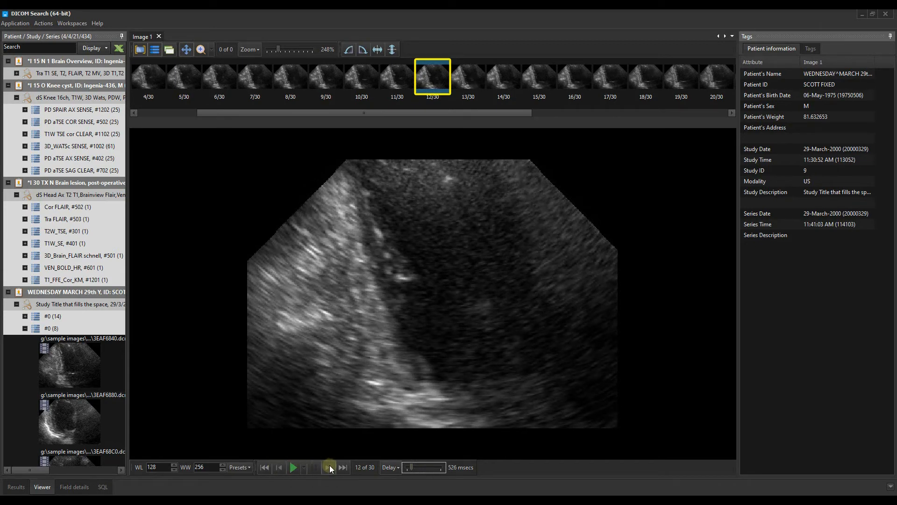
{"action": "left_click", "coordinate": [330, 466]}
{"action": "left_click", "coordinate": [279, 467]}
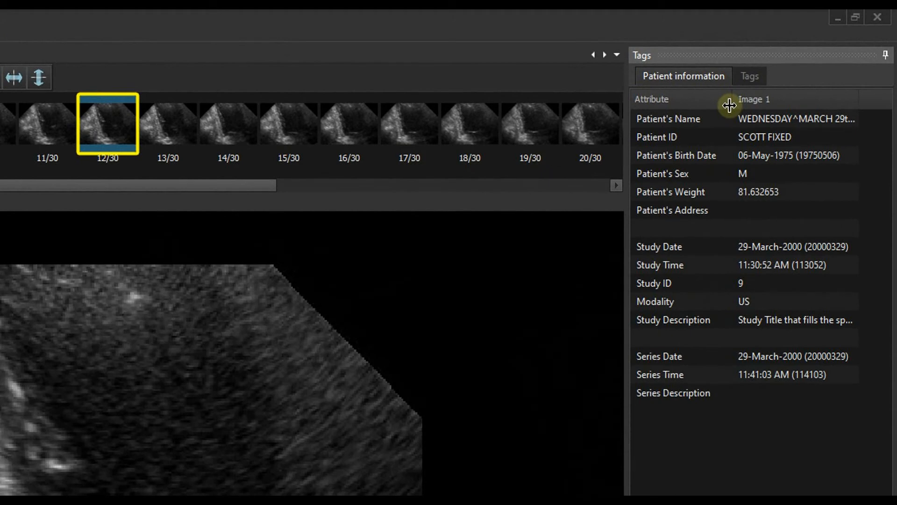
Show the image's full tag list, widen it and filter the tags by "patient physici"
{"action": "left_click", "coordinate": [756, 78]}
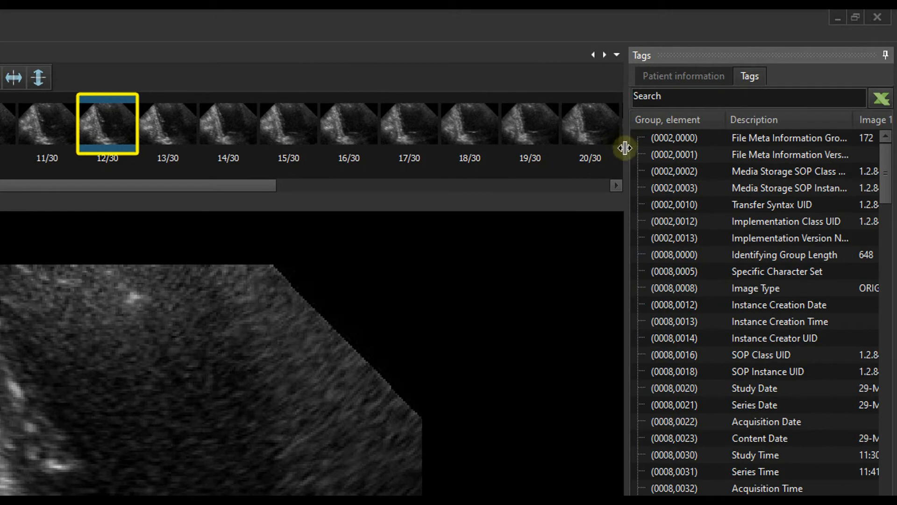
{"action": "left_click_drag", "start_coordinate": [554, 176], "coordinate": [524, 188]}
{"action": "left_click", "coordinate": [694, 94]}
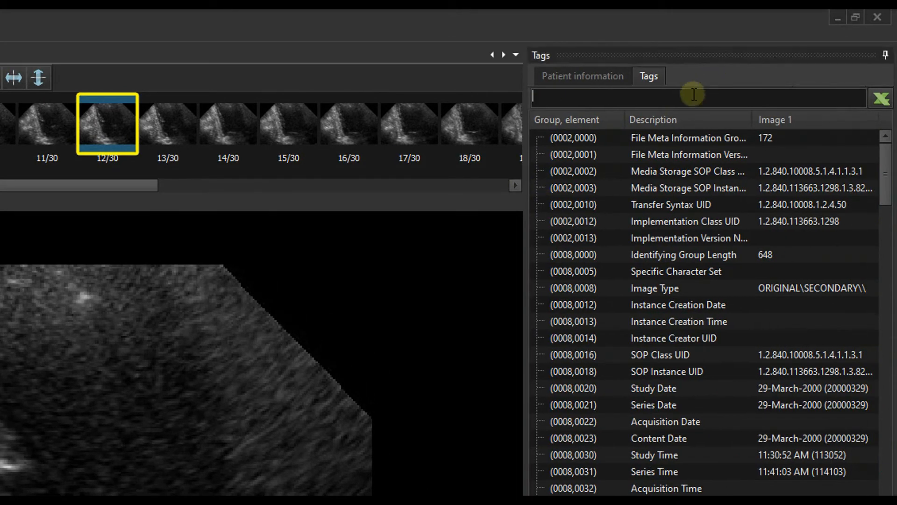
{"action": "type", "text": "pet"}
{"action": "key", "text": "BackSpace"}
{"action": "key", "text": "BackSpace"}
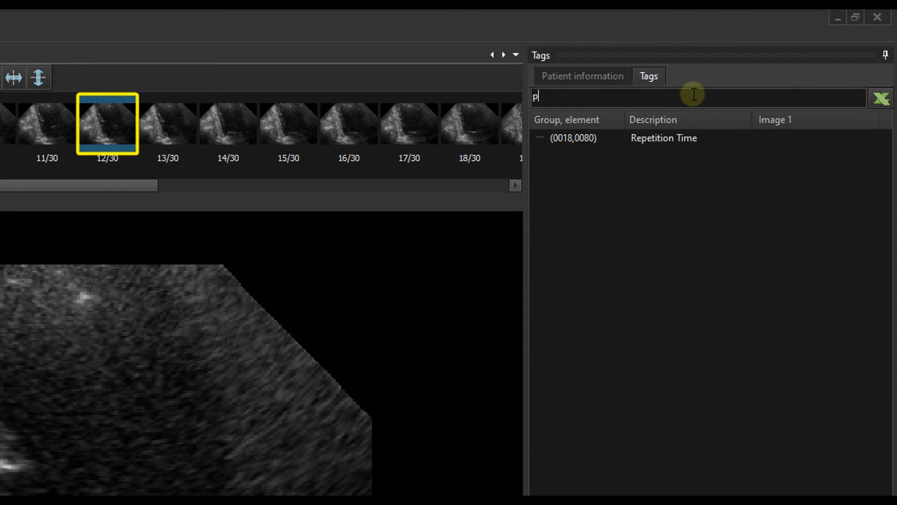
{"action": "type", "text": "atient physici"}
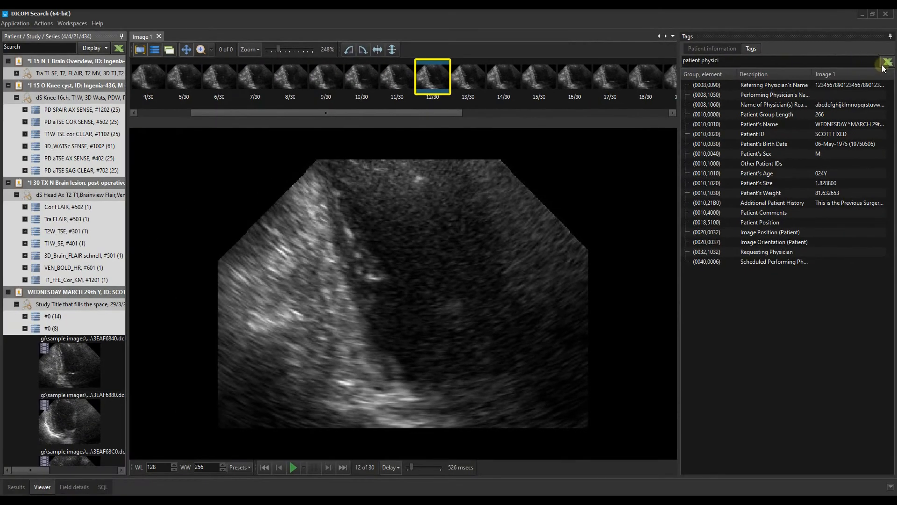
Export the filtered tags to f:\export\tags.xlsx with file links and thumbnails, close the opened workbook and finish the export
{"action": "left_click", "coordinate": [883, 100]}
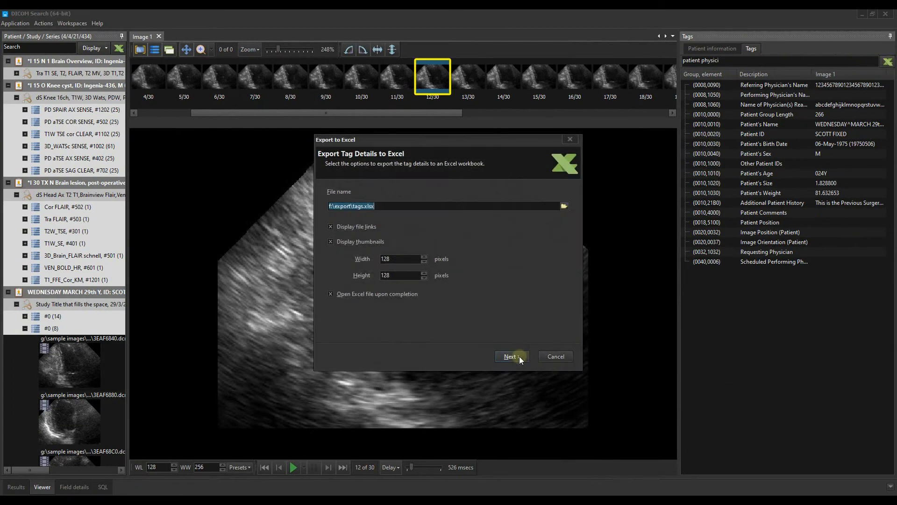
{"action": "left_click", "coordinate": [512, 356]}
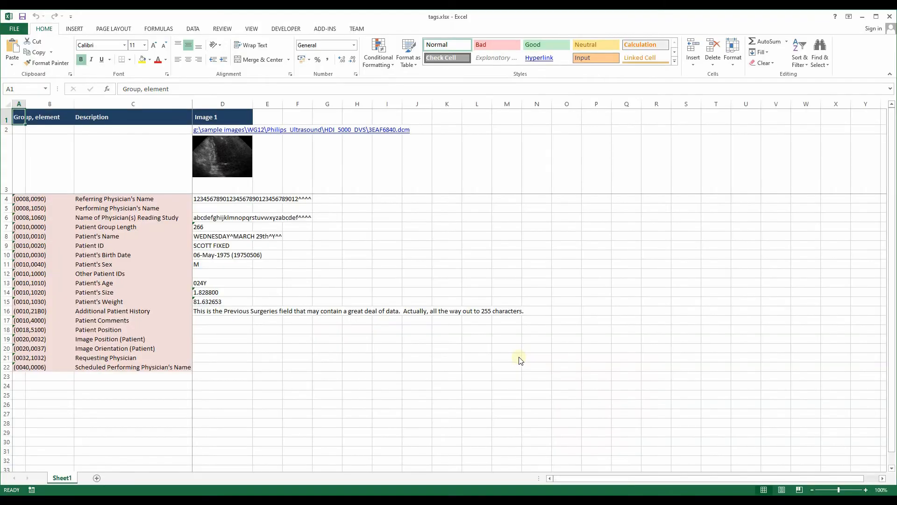
{"action": "left_click", "coordinate": [890, 16]}
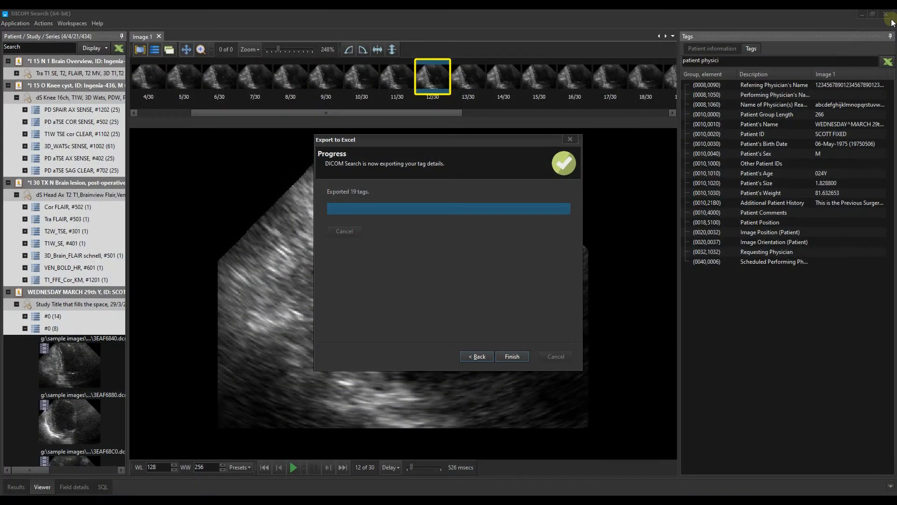
{"action": "left_click", "coordinate": [510, 356]}
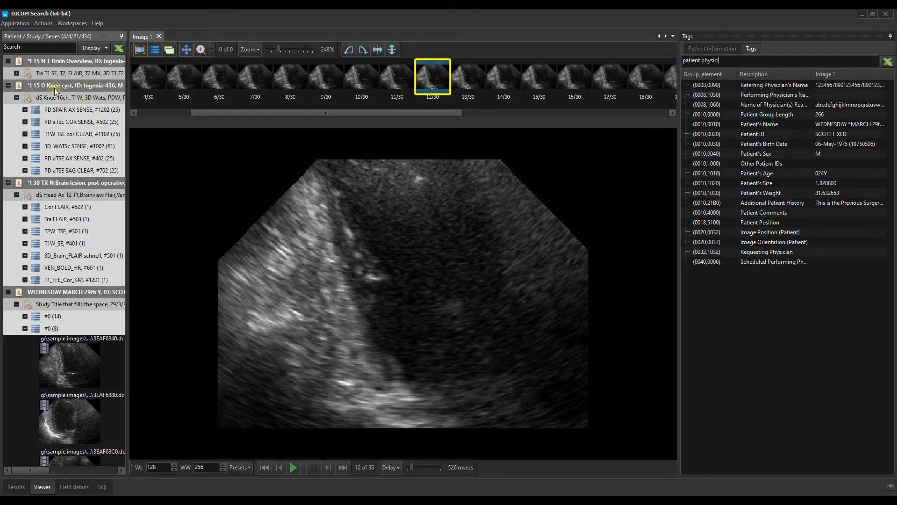
Collapse the Knee cyst and ultrasound patients, expand the Brain Overview study and view image IM_0025 of the T2W_TSE, #301 series
{"action": "left_click", "coordinate": [8, 86]}
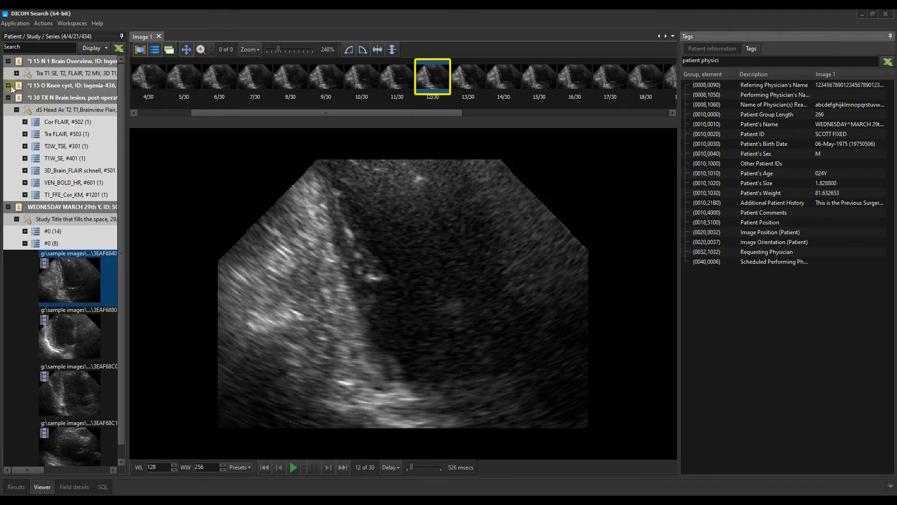
{"action": "left_click", "coordinate": [8, 207]}
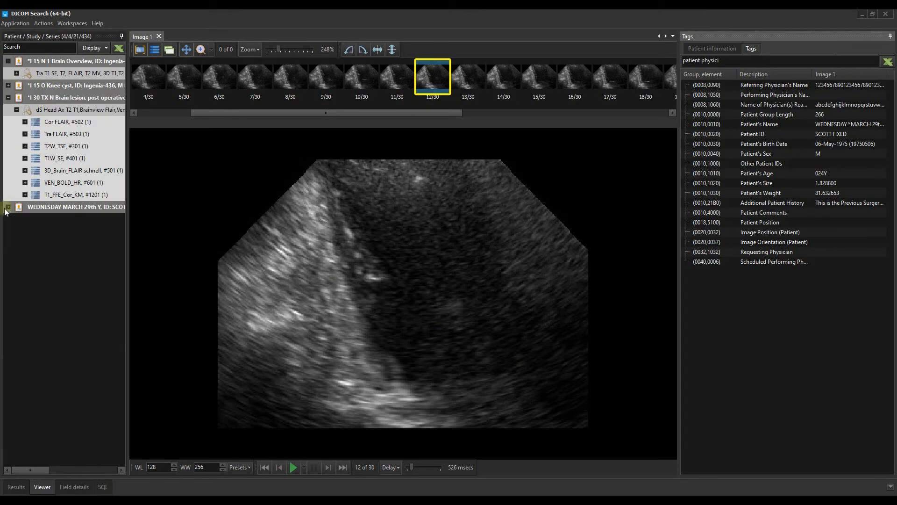
{"action": "left_click", "coordinate": [16, 73]}
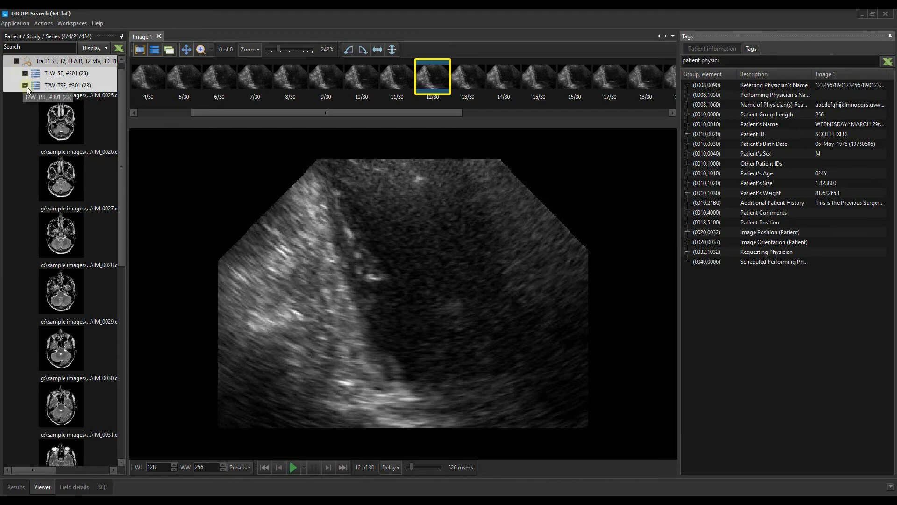
{"action": "left_click", "coordinate": [65, 119]}
Open images IM_0026, IM_0027 and IM_0028 of the T2W_TSE series in separate new panels
{"action": "right_click", "coordinate": [65, 119]}
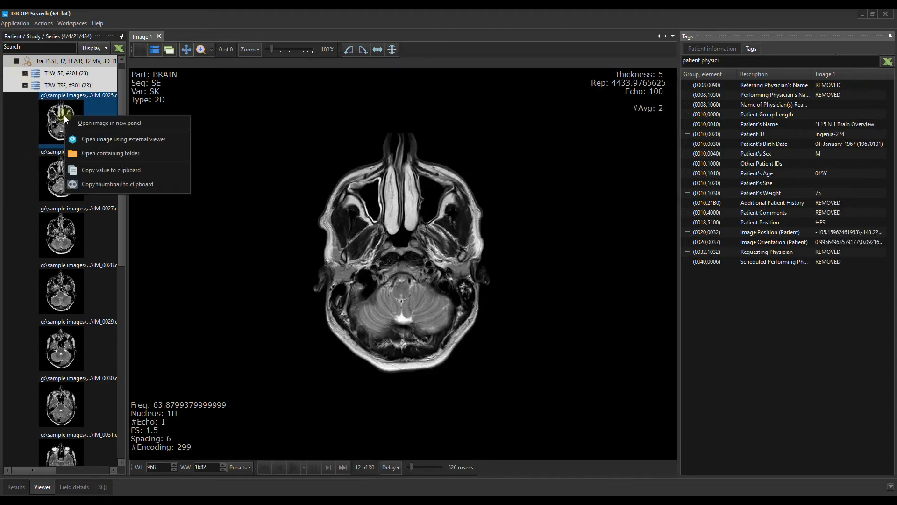
{"action": "left_click", "coordinate": [80, 121]}
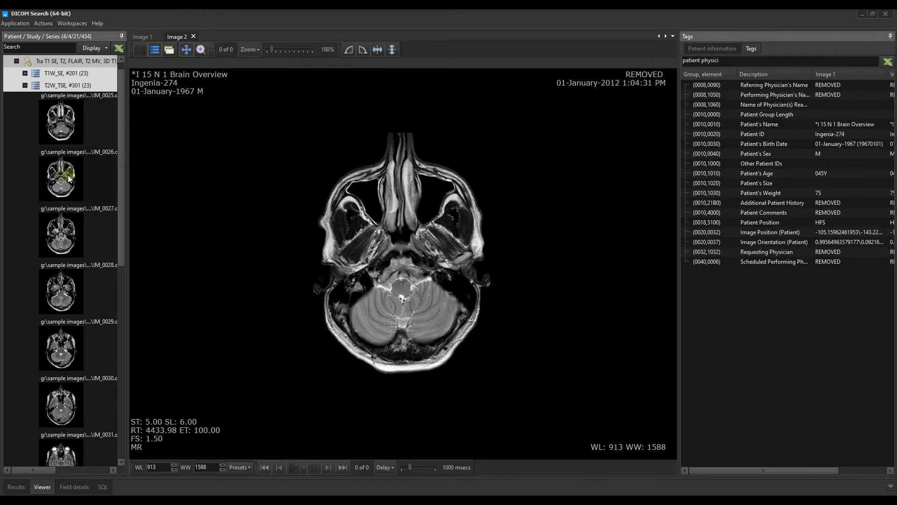
{"action": "double_click", "coordinate": [69, 236]}
{"action": "double_click", "coordinate": [71, 297]}
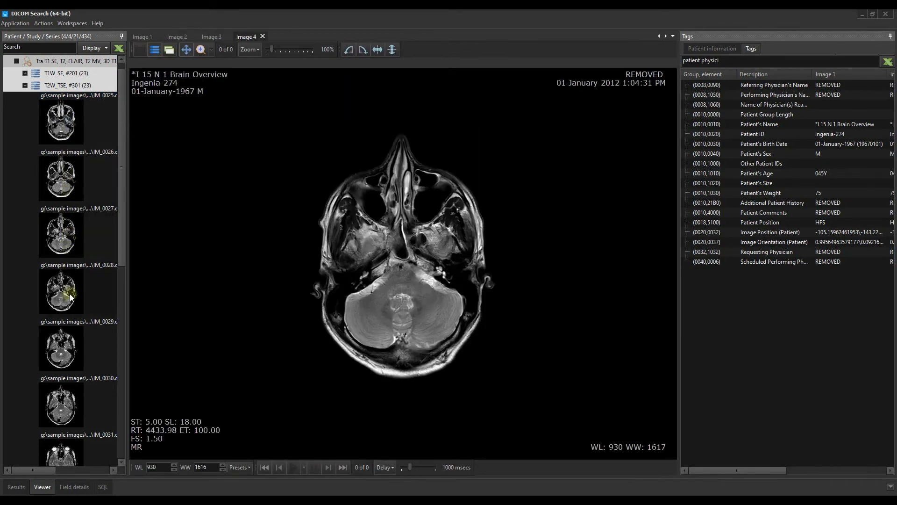
{"action": "right_click", "coordinate": [78, 299]}
{"action": "left_click", "coordinate": [80, 299]}
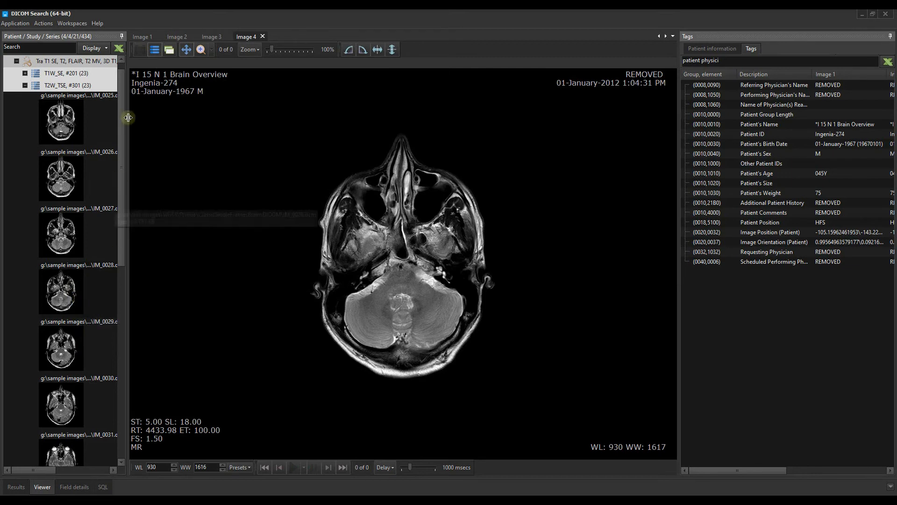
Switch through the Image 1 to Image 4 panels and dock the Image 2 panel side by side with the others
{"action": "left_click", "coordinate": [141, 35]}
{"action": "left_click", "coordinate": [174, 35]}
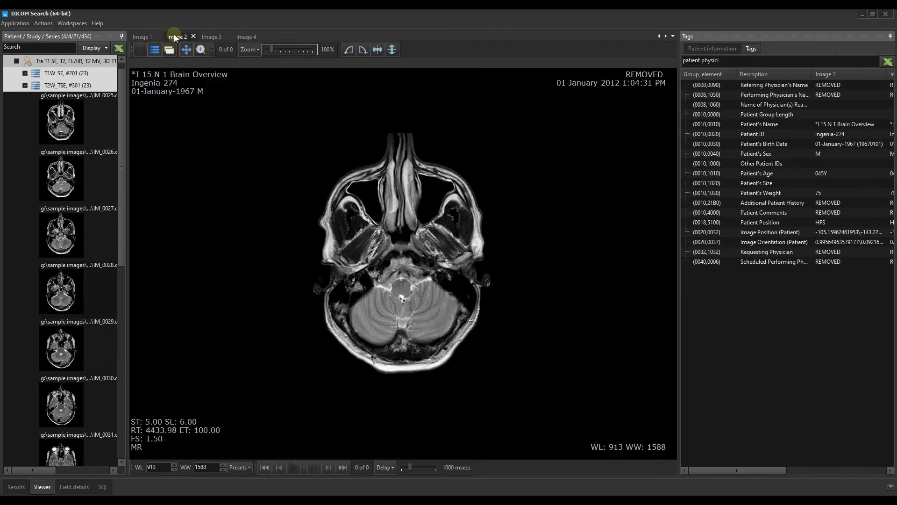
{"action": "left_click", "coordinate": [209, 36]}
{"action": "left_click", "coordinate": [246, 37]}
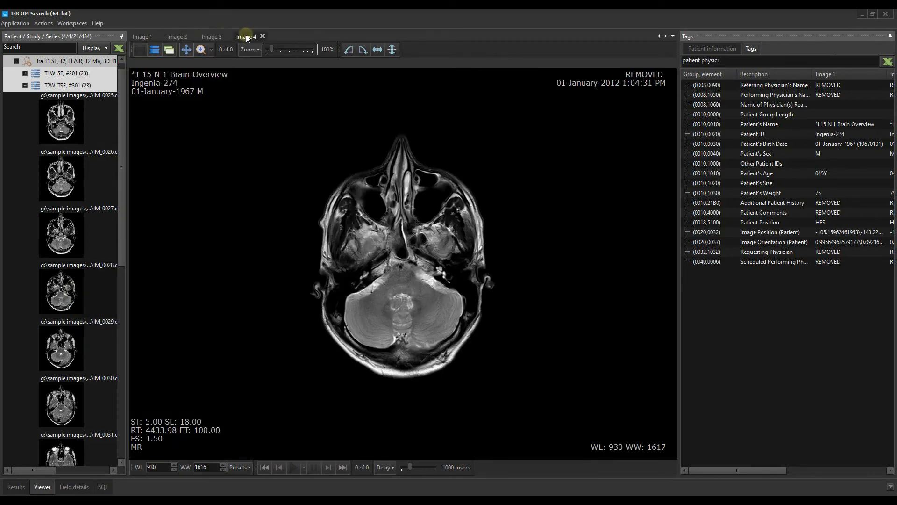
{"action": "left_click", "coordinate": [177, 36]}
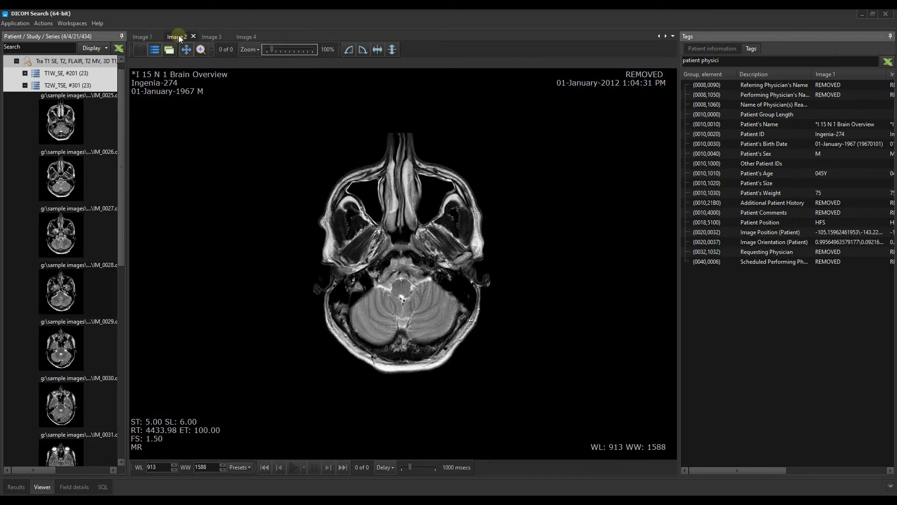
{"action": "left_click_drag", "start_coordinate": [179, 35], "coordinate": [441, 251]}
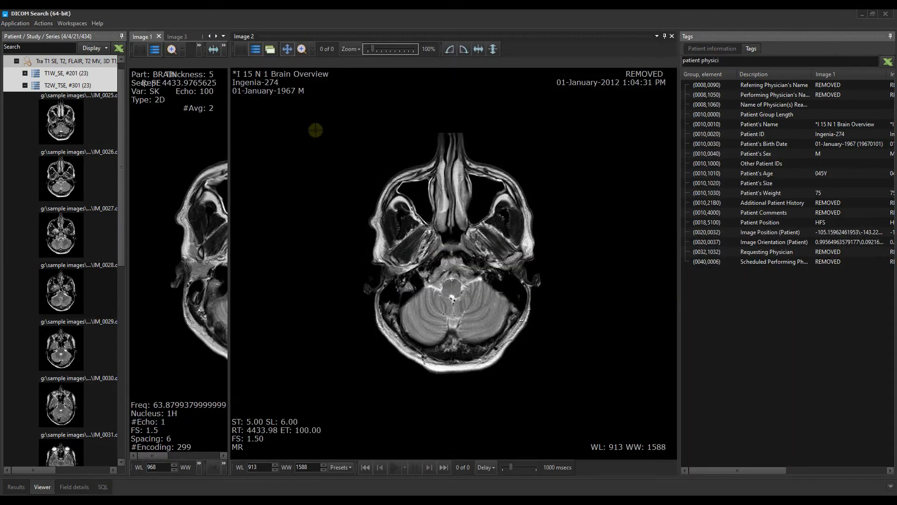
Dock the Image 3 panel below Image 1 and the Image 4 panel below Image 2
{"action": "left_click", "coordinate": [177, 36]}
{"action": "left_click_drag", "start_coordinate": [180, 49], "coordinate": [175, 287]}
{"action": "left_click_drag", "start_coordinate": [176, 33], "coordinate": [454, 269]}
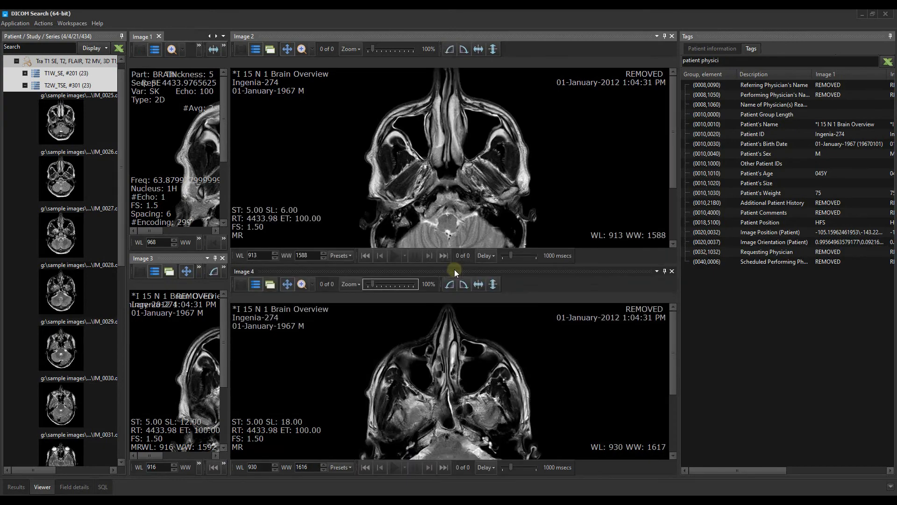
Auto-hide the Patient / Study / Series and Tags panels to give the four images more room
{"action": "left_click", "coordinate": [122, 36]}
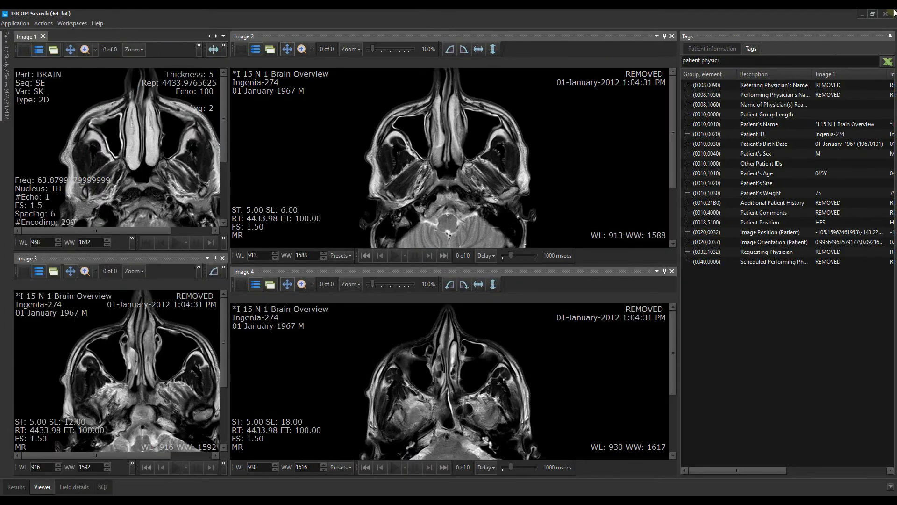
{"action": "left_click", "coordinate": [891, 36]}
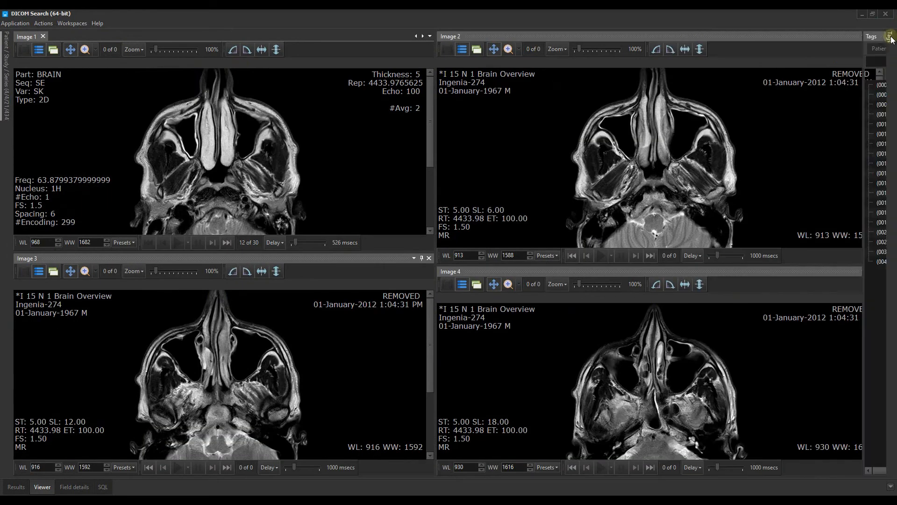
{"action": "mouse_move", "coordinate": [889, 38]}
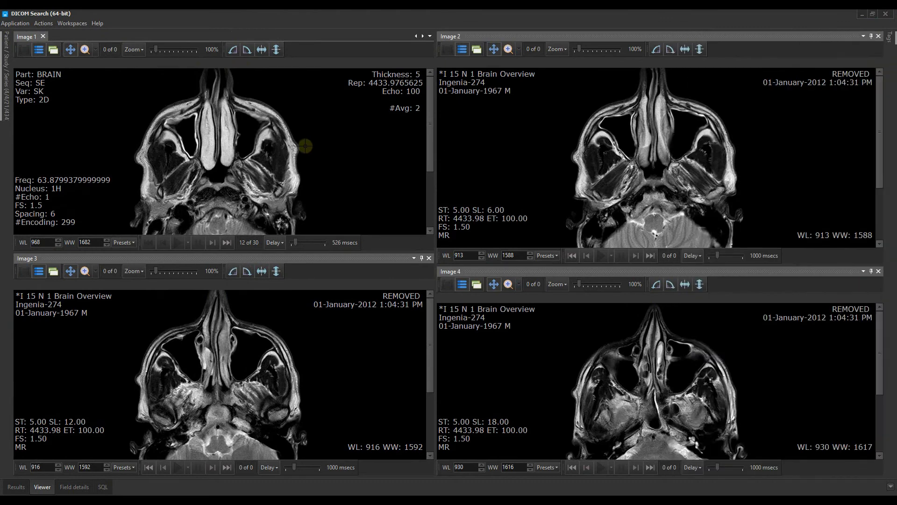
Reduce the zoom of Image 1, synchronise all image windows with it and zoom them to 73%
{"action": "left_click", "coordinate": [154, 49]}
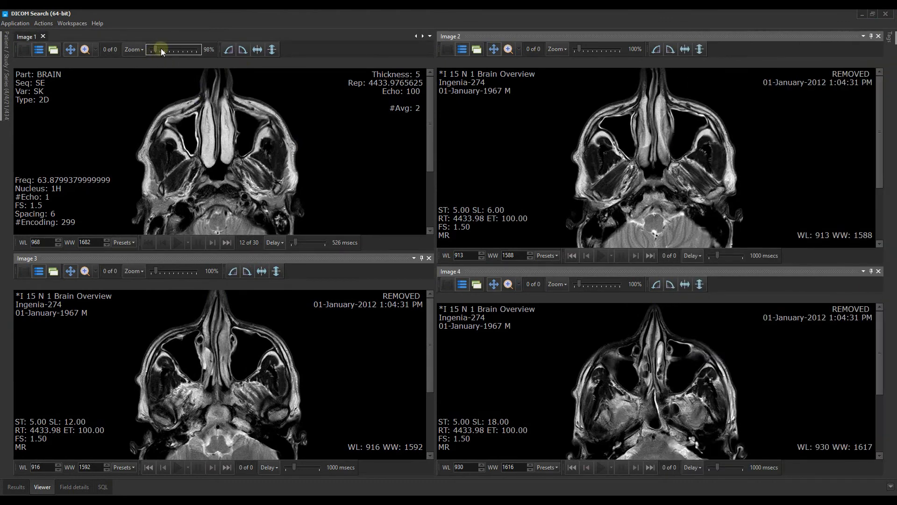
{"action": "mouse_move", "coordinate": [156, 49]}
{"action": "left_mouse_down"}
{"action": "mouse_move", "coordinate": [164, 48]}
{"action": "mouse_move", "coordinate": [155, 52]}
{"action": "left_mouse_up"}
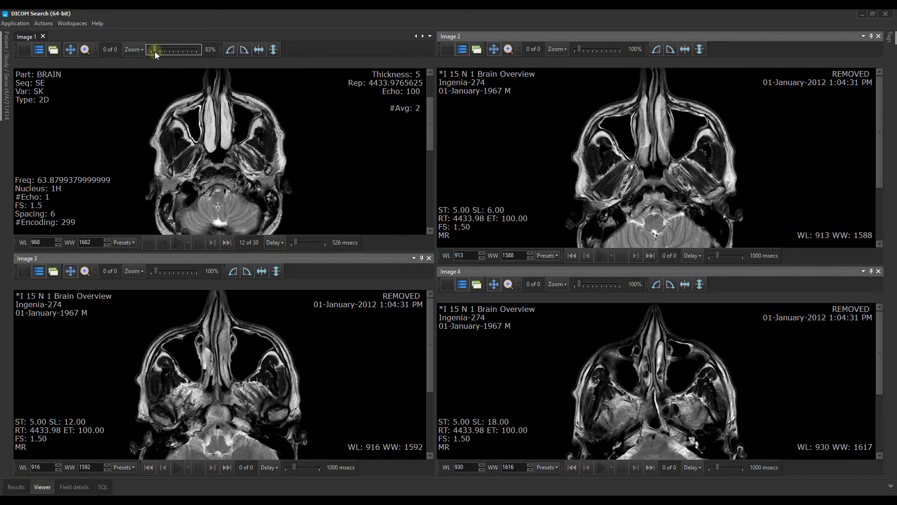
{"action": "left_click", "coordinate": [57, 49]}
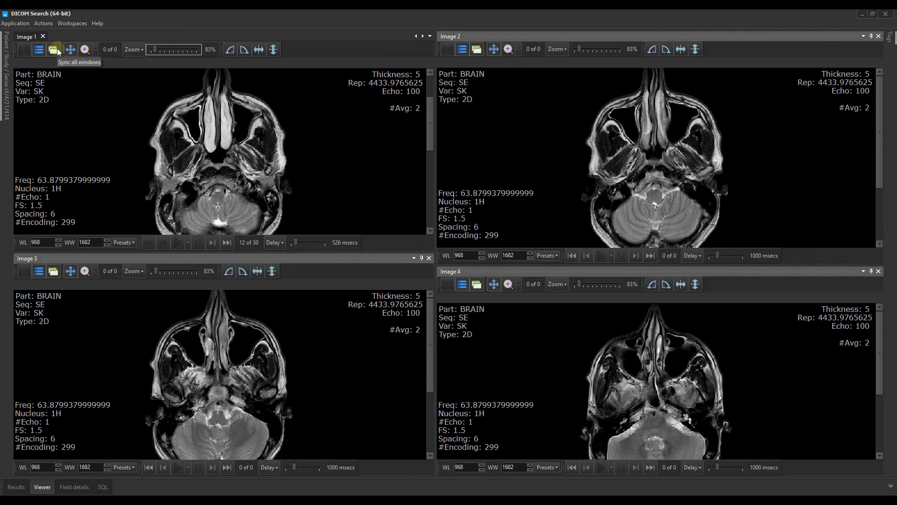
{"action": "mouse_move", "coordinate": [154, 49]}
{"action": "left_mouse_down"}
{"action": "mouse_move", "coordinate": [163, 47]}
{"action": "mouse_move", "coordinate": [153, 51]}
{"action": "left_mouse_up"}
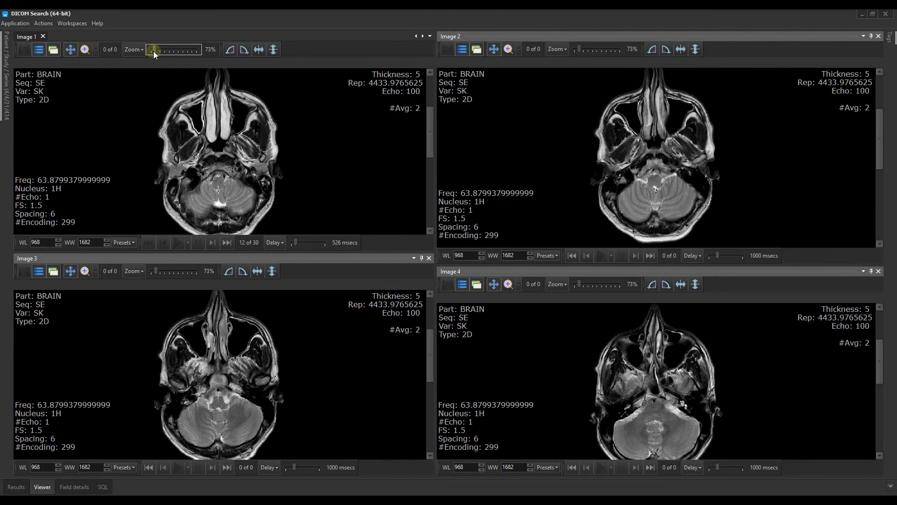
Turn on the magnifier and place it over the upper-left part of the head in the synchronised images
{"action": "left_click", "coordinate": [85, 49]}
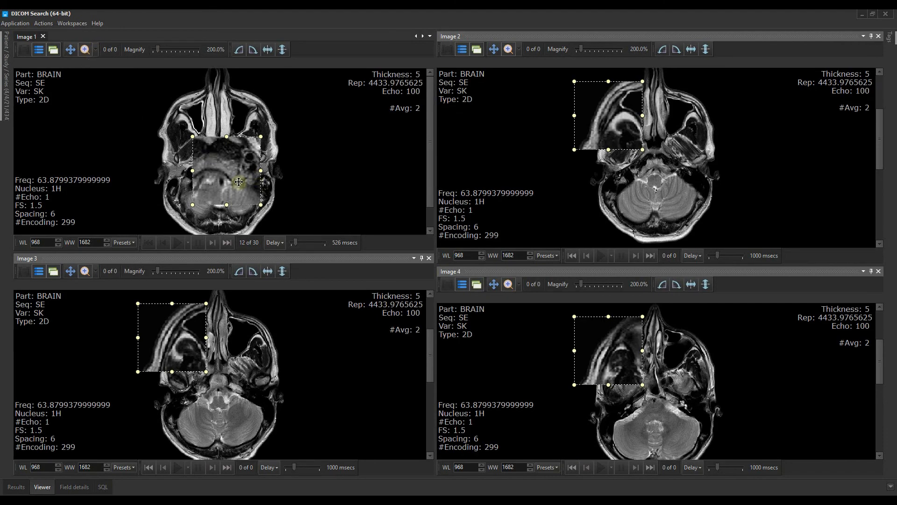
{"action": "left_click_drag", "start_coordinate": [239, 182], "coordinate": [184, 136]}
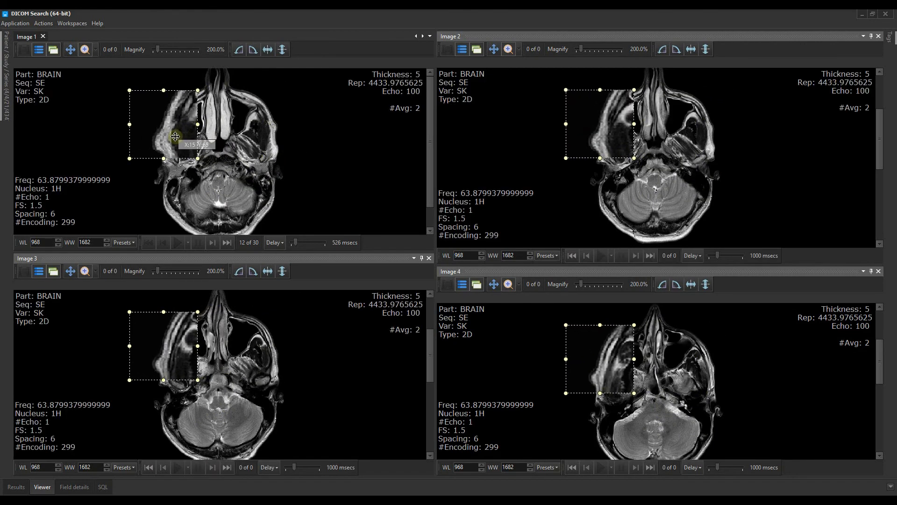
Switch the information profile overlaid on the images to Patient details
{"action": "right_click", "coordinate": [94, 89]}
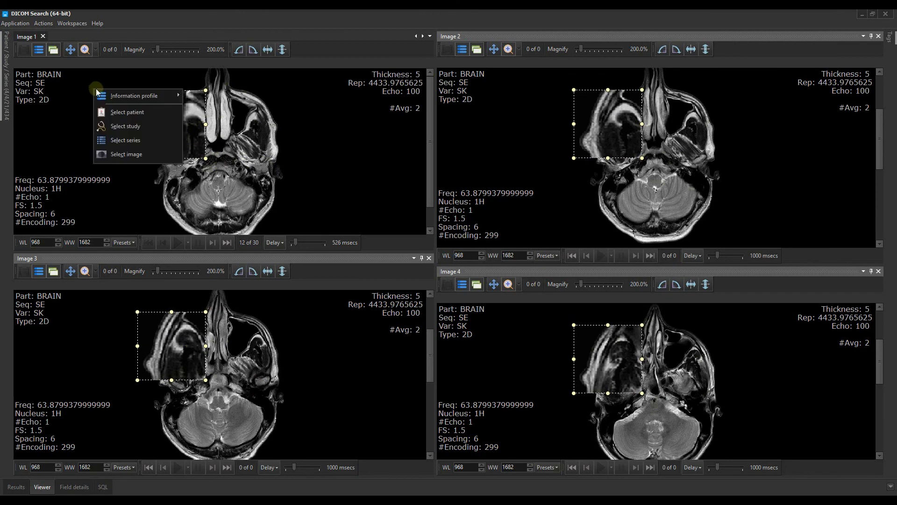
{"action": "mouse_move", "coordinate": [140, 96]}
{"action": "left_click", "coordinate": [210, 126]}
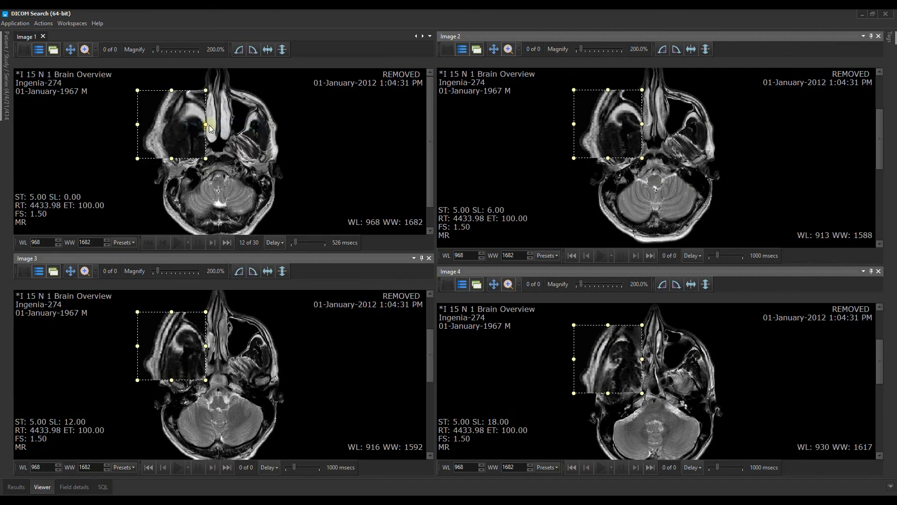
{"action": "right_click", "coordinate": [99, 116]}
{"action": "mouse_move", "coordinate": [114, 123]}
{"action": "left_click", "coordinate": [200, 168]}
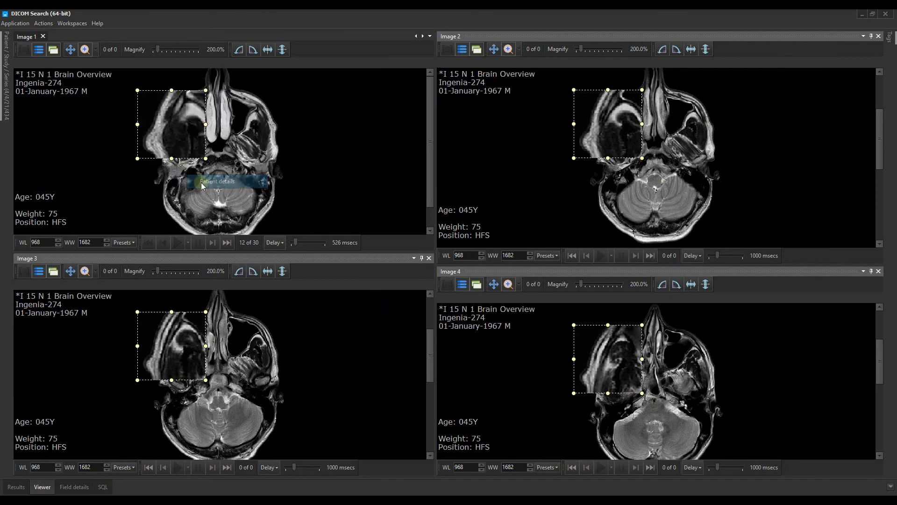
Apply the Bone (400/3000) window preset and move the magnifier to the upper-right part of the head
{"action": "left_click", "coordinate": [135, 243]}
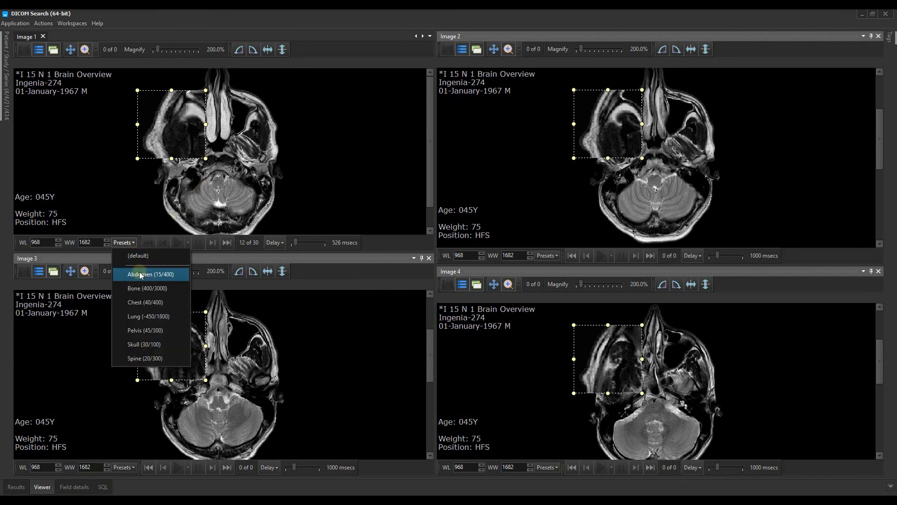
{"action": "left_click", "coordinate": [140, 288]}
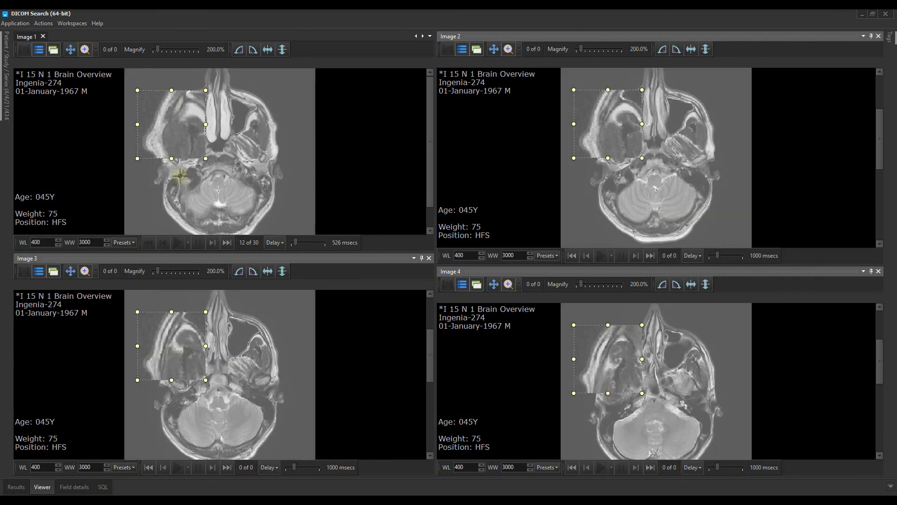
{"action": "left_click_drag", "start_coordinate": [174, 127], "coordinate": [247, 129]}
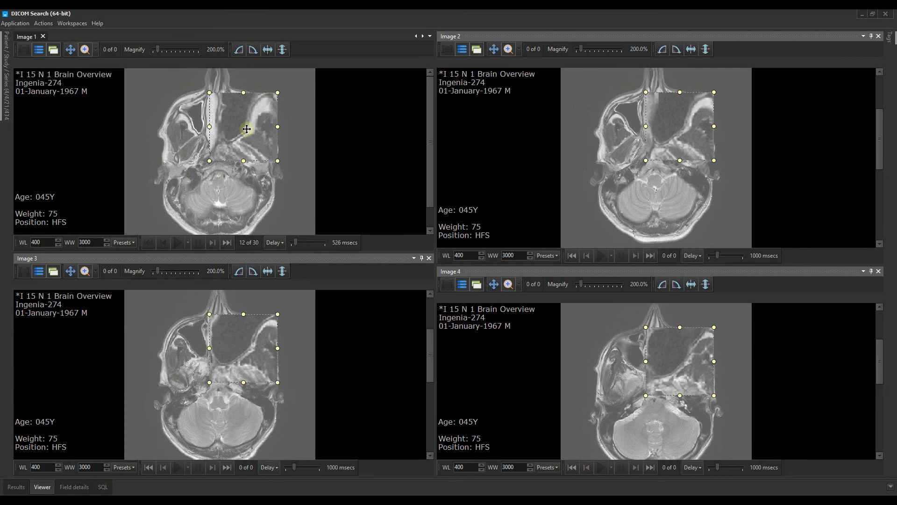
Restore the hidden Tags panel and widen it to show the Image 1 to Image 3 columns
{"action": "mouse_move", "coordinate": [892, 42]}
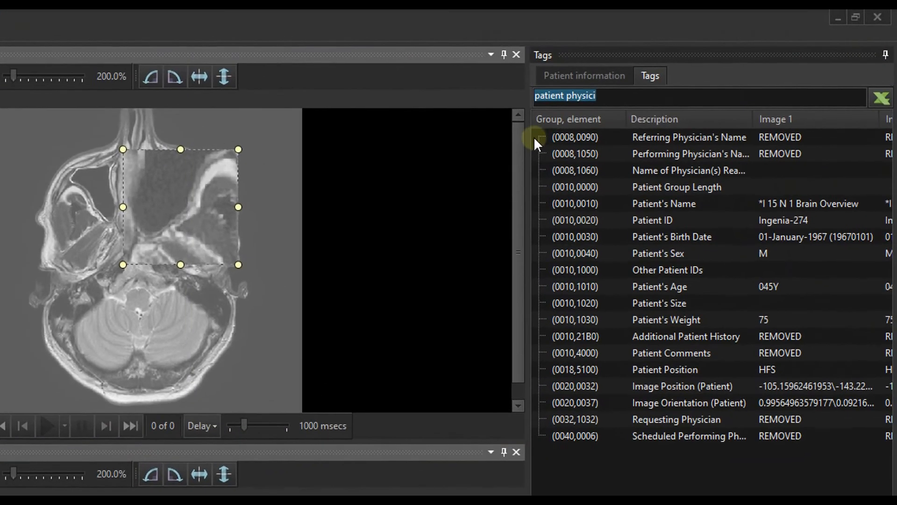
{"action": "left_click_drag", "start_coordinate": [527, 146], "coordinate": [318, 191]}
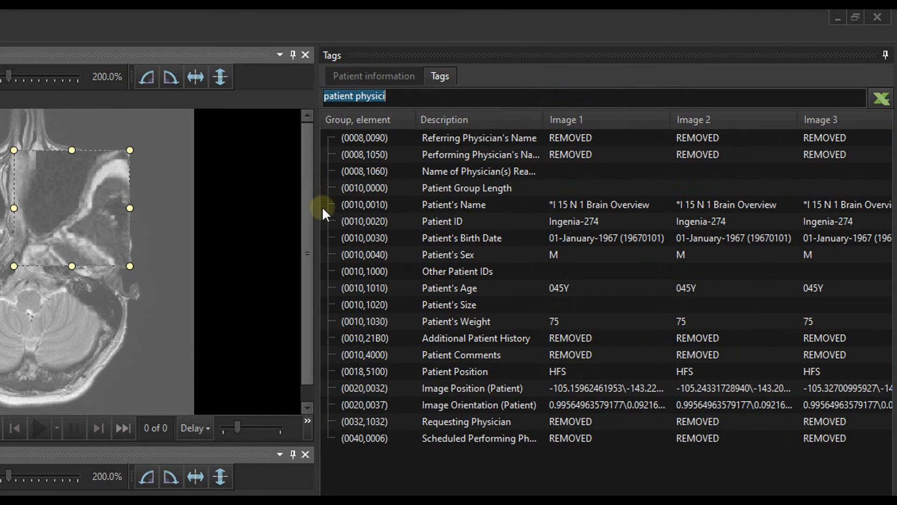
{"action": "mouse_move", "coordinate": [556, 502]}
{"action": "left_mouse_down"}
{"action": "mouse_move", "coordinate": [572, 502]}
{"action": "mouse_move", "coordinate": [556, 502]}
{"action": "left_mouse_up"}
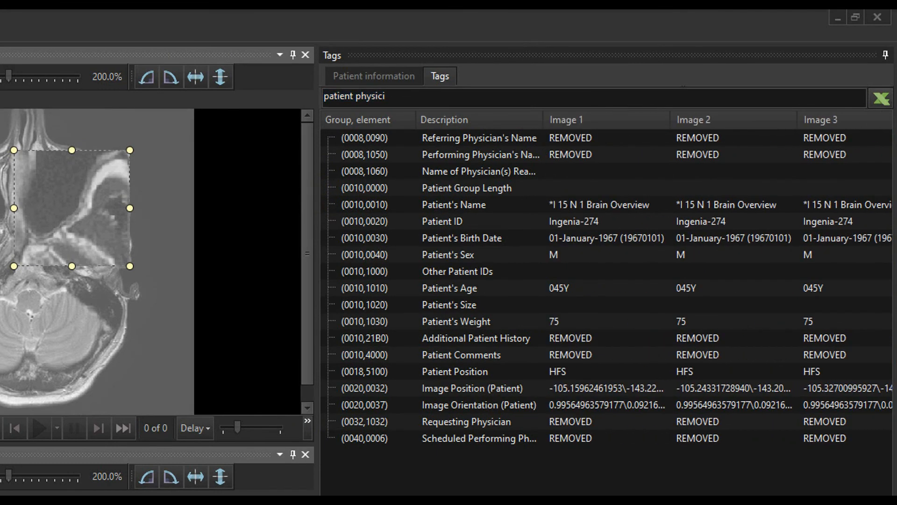
Clear the tag search filter and browse down the full tag list of the compared images
{"action": "triple_click", "coordinate": [410, 97]}
{"action": "key", "text": "BackSpace"}
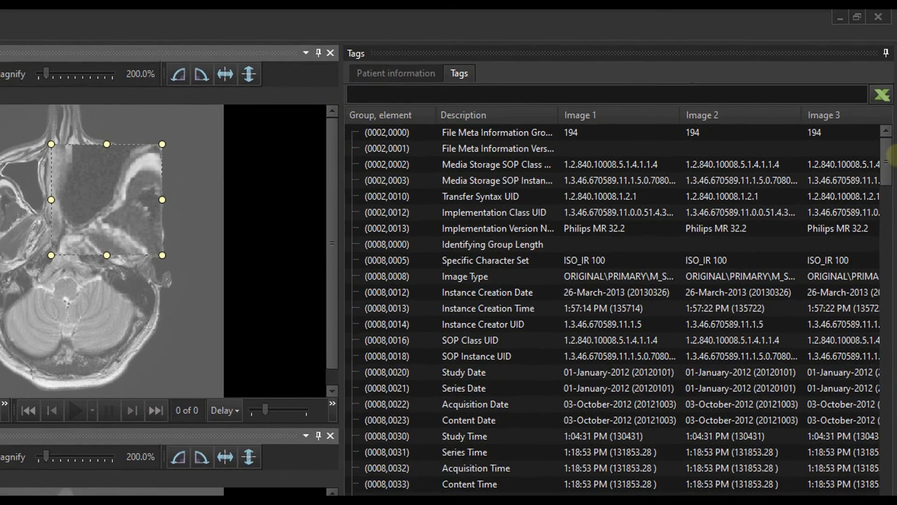
{"action": "left_click_drag", "start_coordinate": [885, 166], "coordinate": [886, 247]}
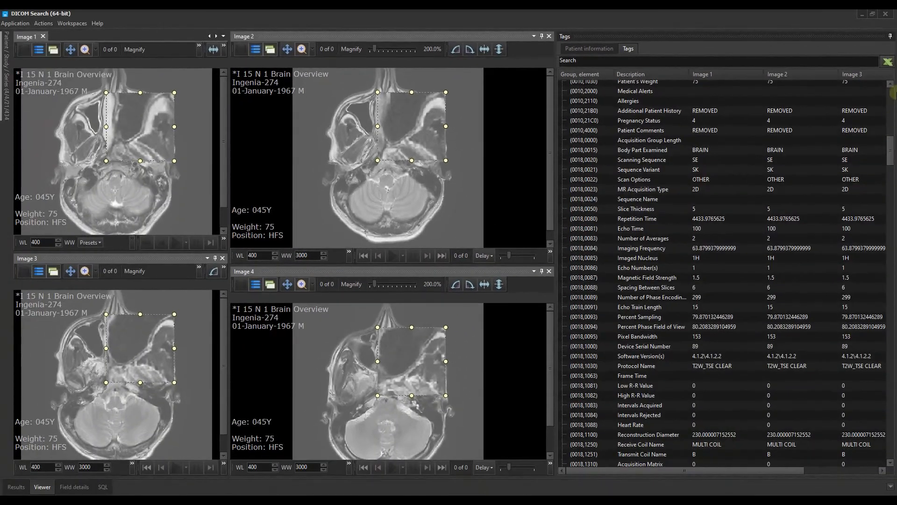
Export the unfiltered tags of all four images to tags.xlsx, close the opened workbook and finish the export
{"action": "left_click", "coordinate": [888, 62]}
{"action": "left_click", "coordinate": [503, 355]}
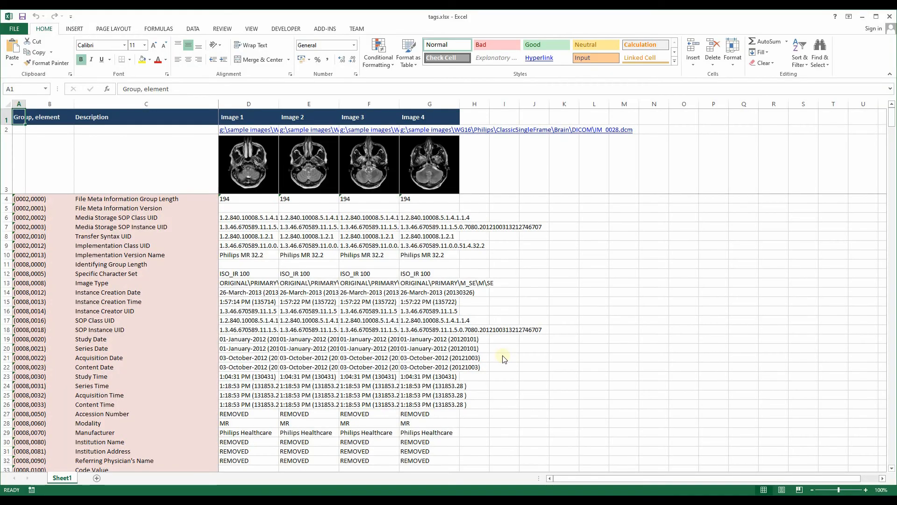
{"action": "left_click", "coordinate": [890, 18]}
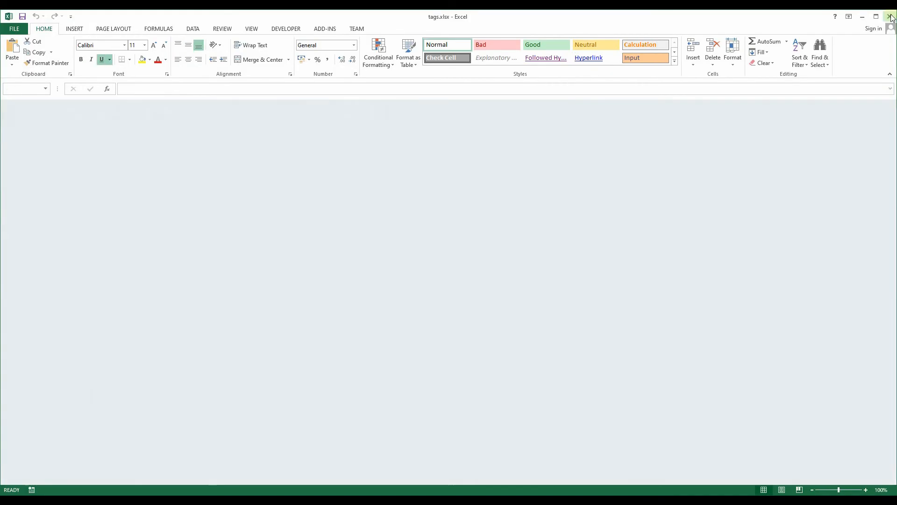
{"action": "left_click", "coordinate": [522, 352]}
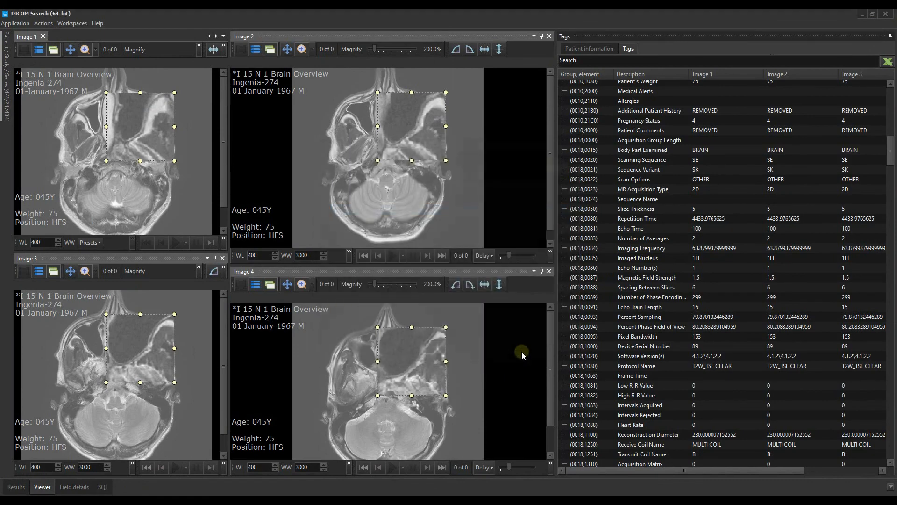